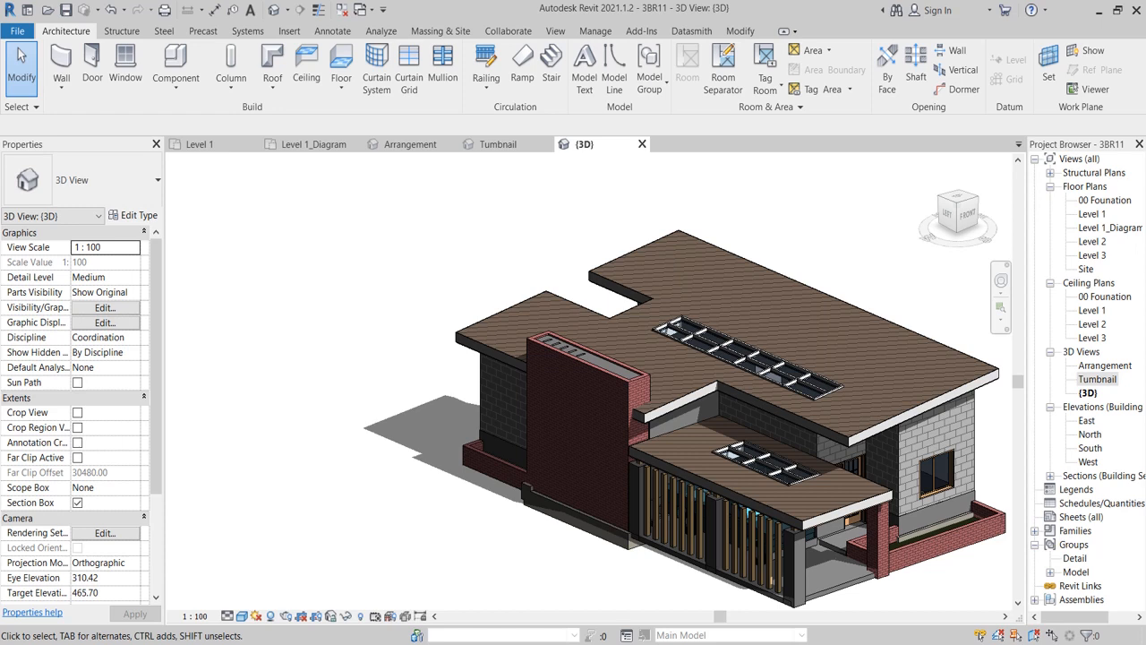
Step: Review the house in the Tumbnail 3D view, the Level 1_Diagram floor plan and the Arrangement 3D view
{"action": "left_click", "coordinate": [499, 145]}
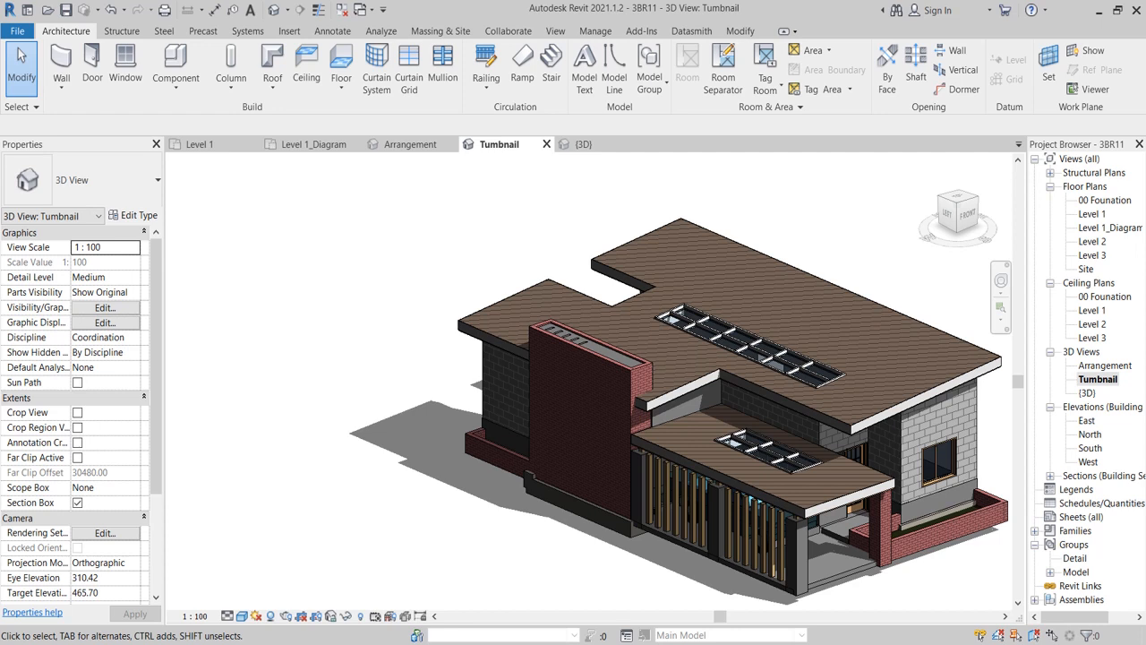
{"action": "left_click", "coordinate": [314, 144]}
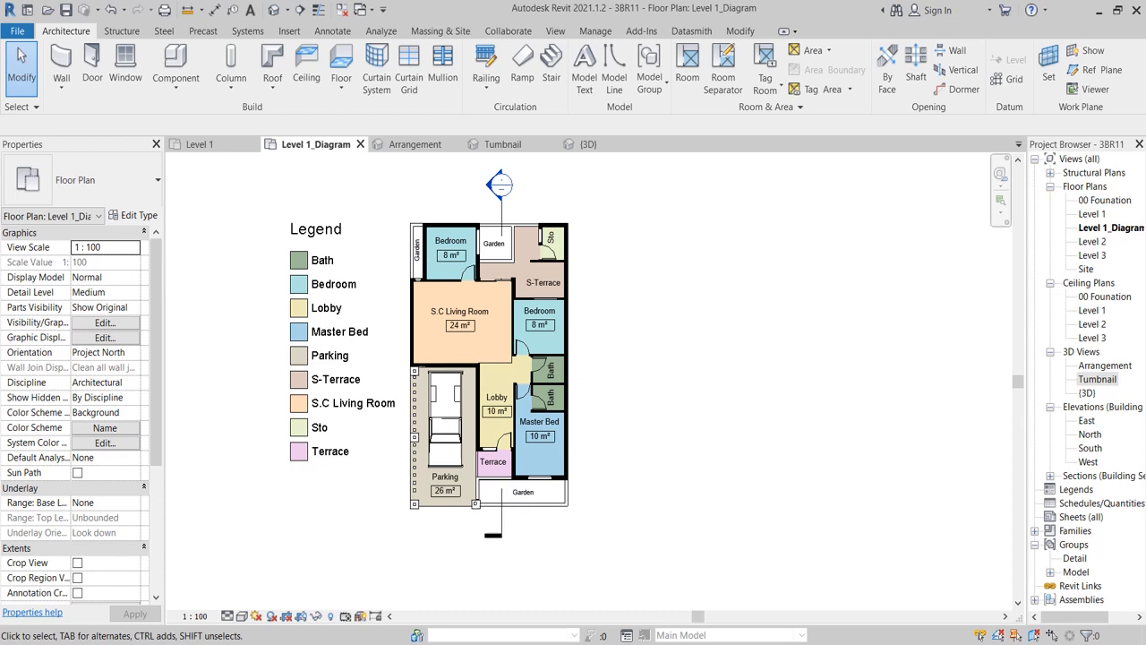
{"action": "left_click", "coordinate": [415, 146]}
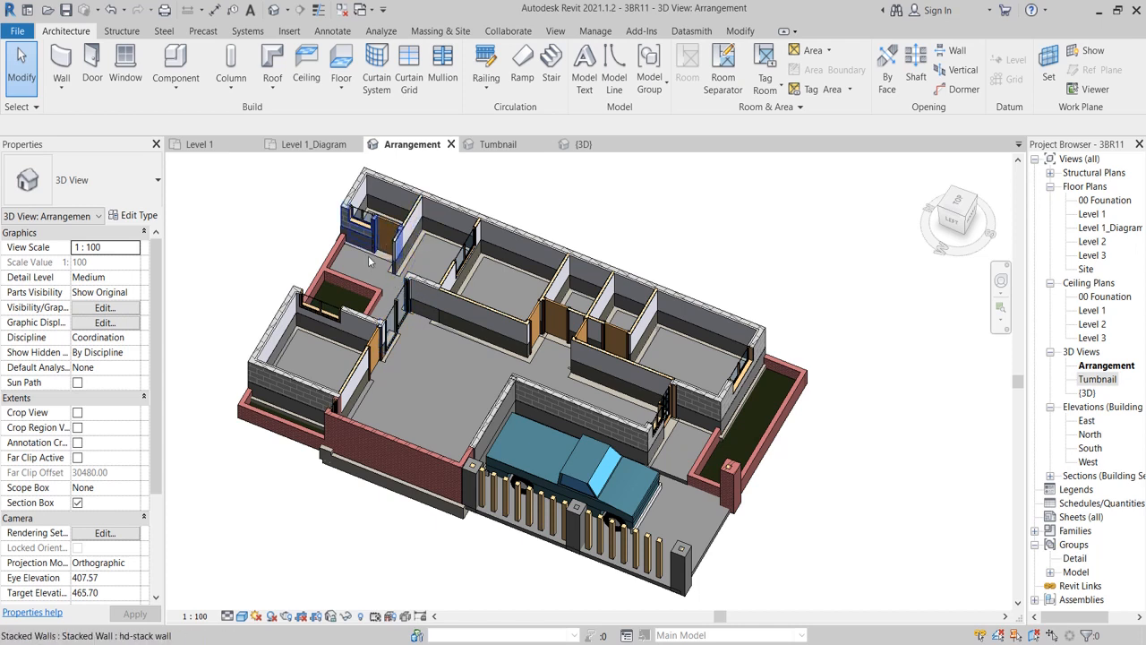
Step: Inspect the wall foundation under the tall brick wall in the Arrangement and Tumbnail views, including its type properties
{"action": "left_click", "coordinate": [326, 453]}
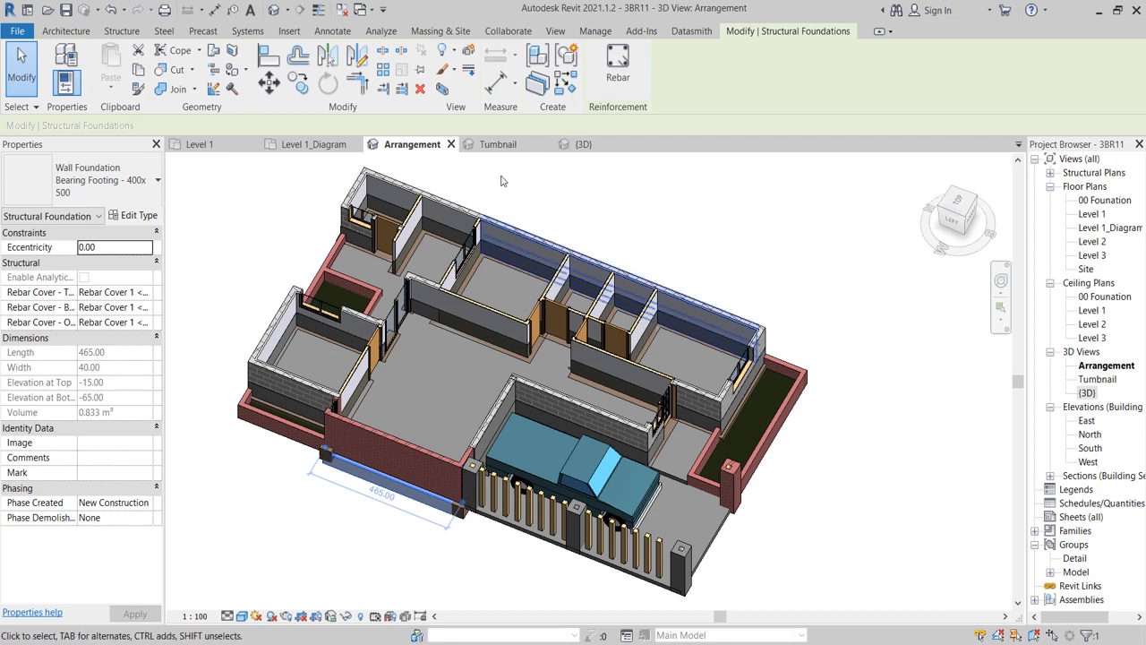
{"action": "left_click", "coordinate": [498, 144]}
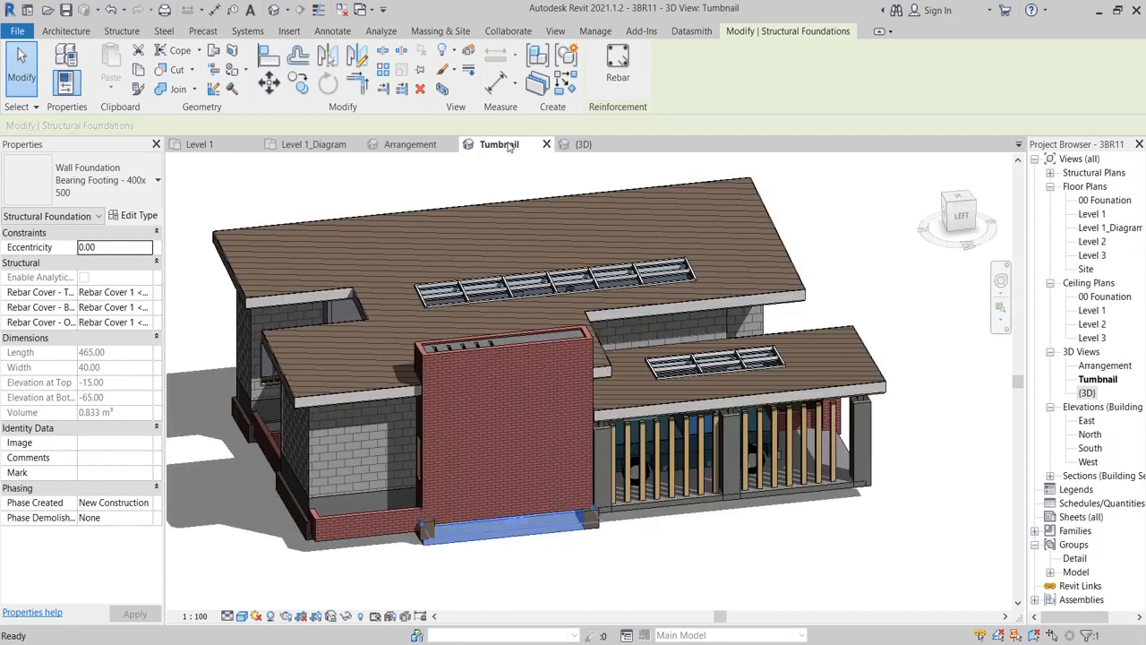
{"action": "left_click", "coordinate": [646, 569]}
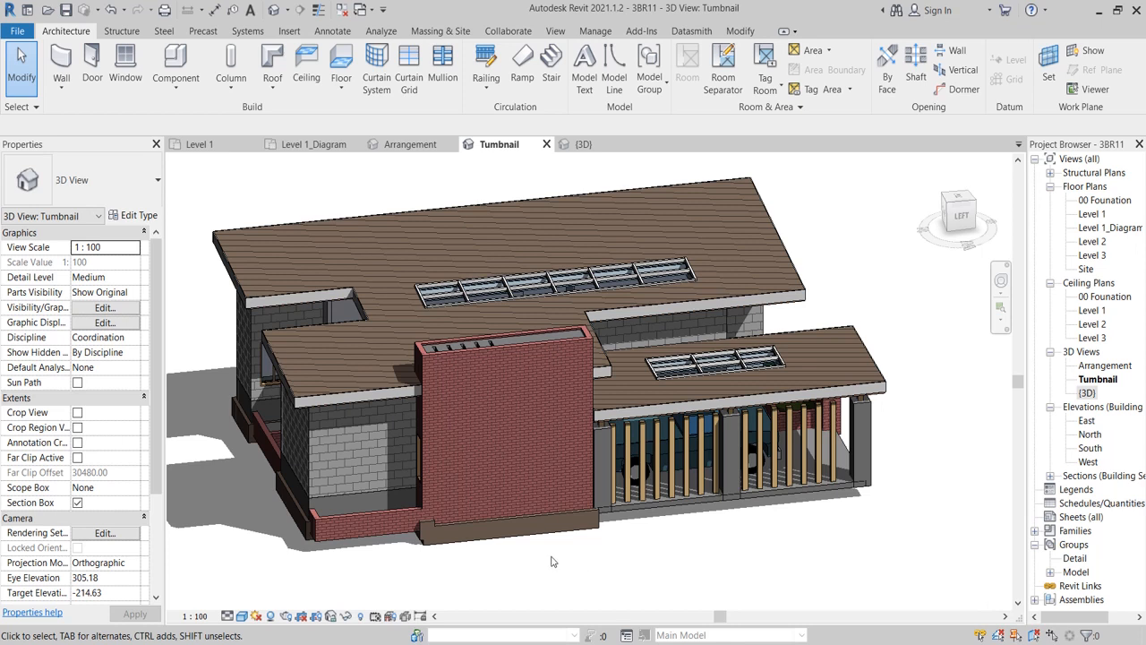
{"action": "left_click", "coordinate": [527, 538]}
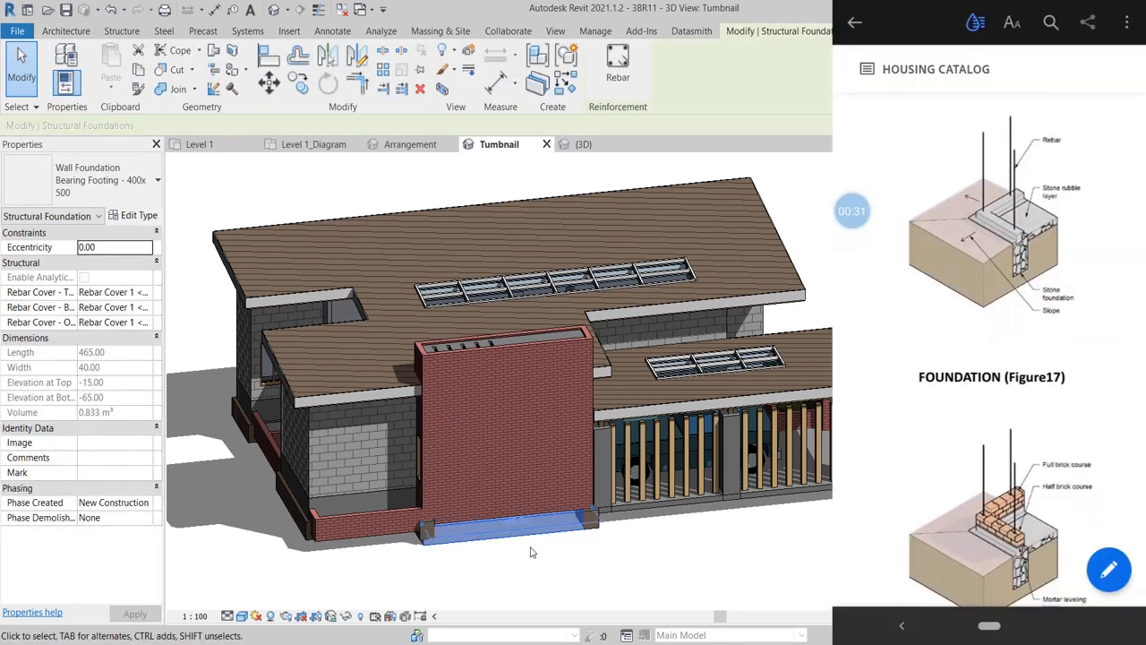
{"action": "left_click", "coordinate": [152, 219]}
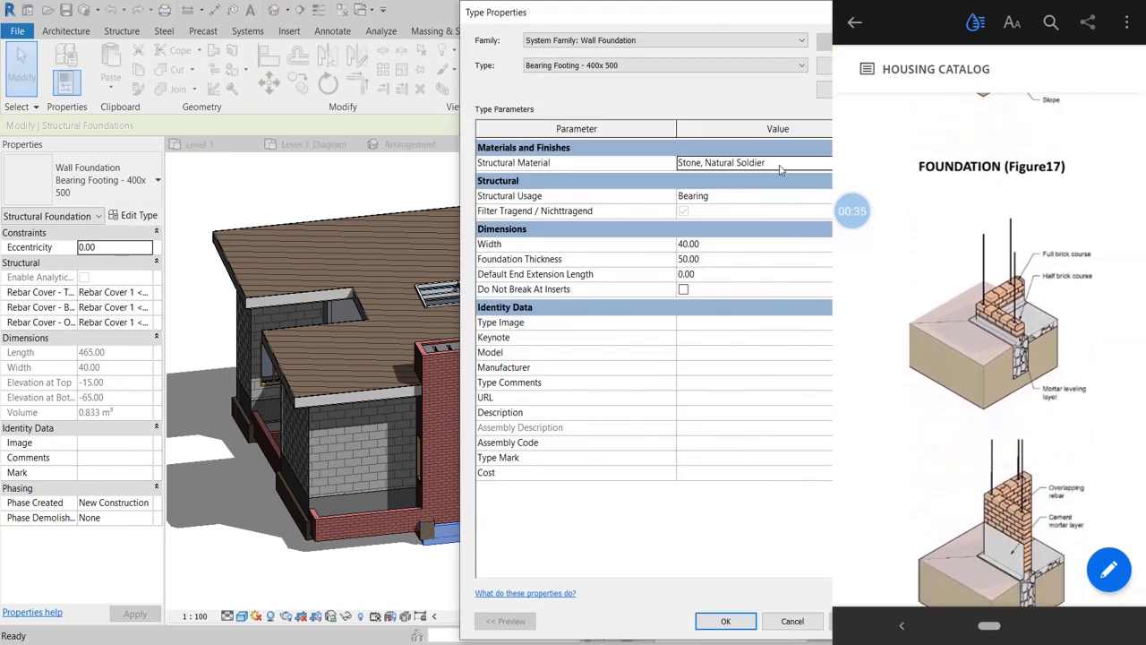
{"action": "left_click", "coordinate": [725, 622]}
{"action": "left_click", "coordinate": [677, 578]}
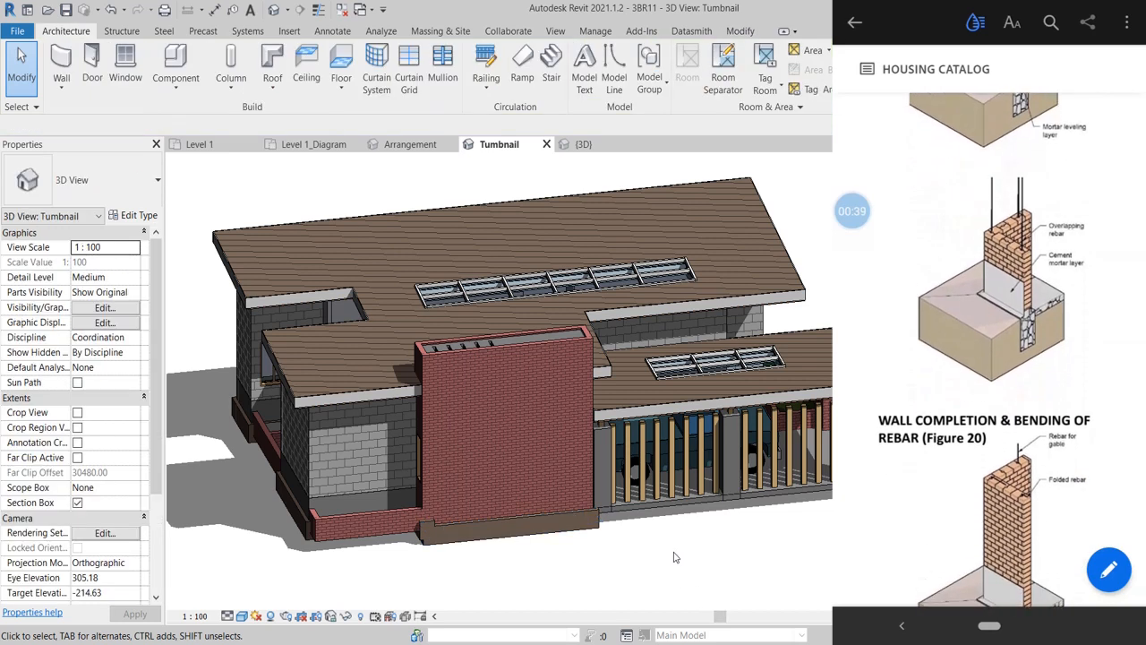
Step: Inspect the floor slab of the parking area behind the timber slats
{"action": "middle_click_drag", "start_coordinate": [678, 579], "coordinate": [674, 551], "text": "shift"}
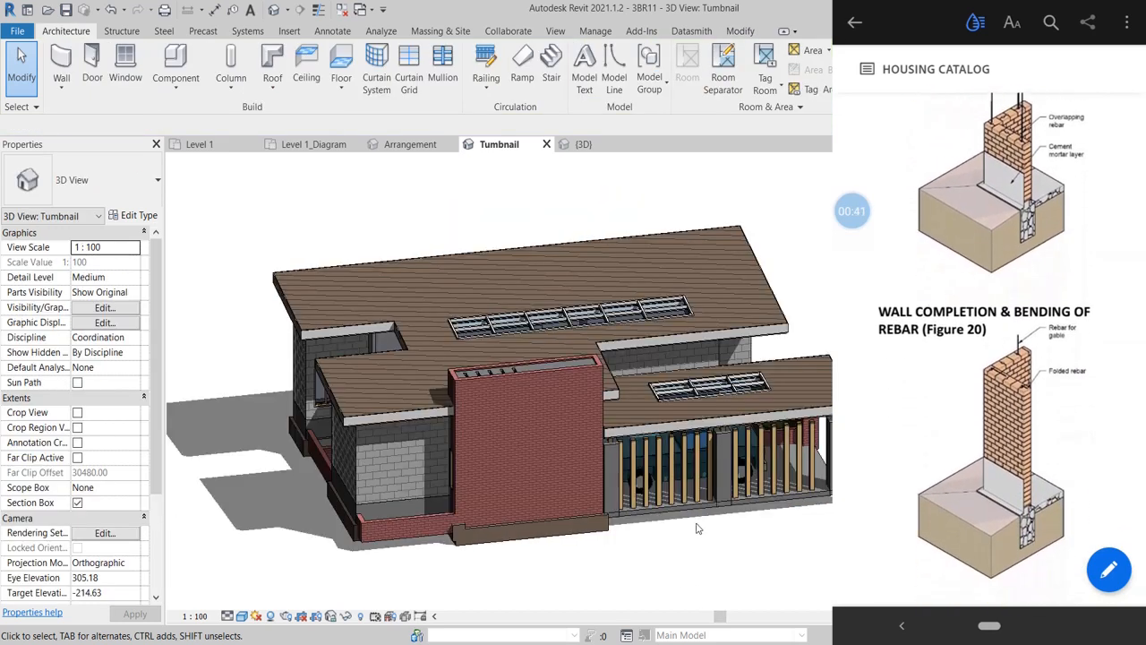
{"action": "left_click", "coordinate": [700, 517]}
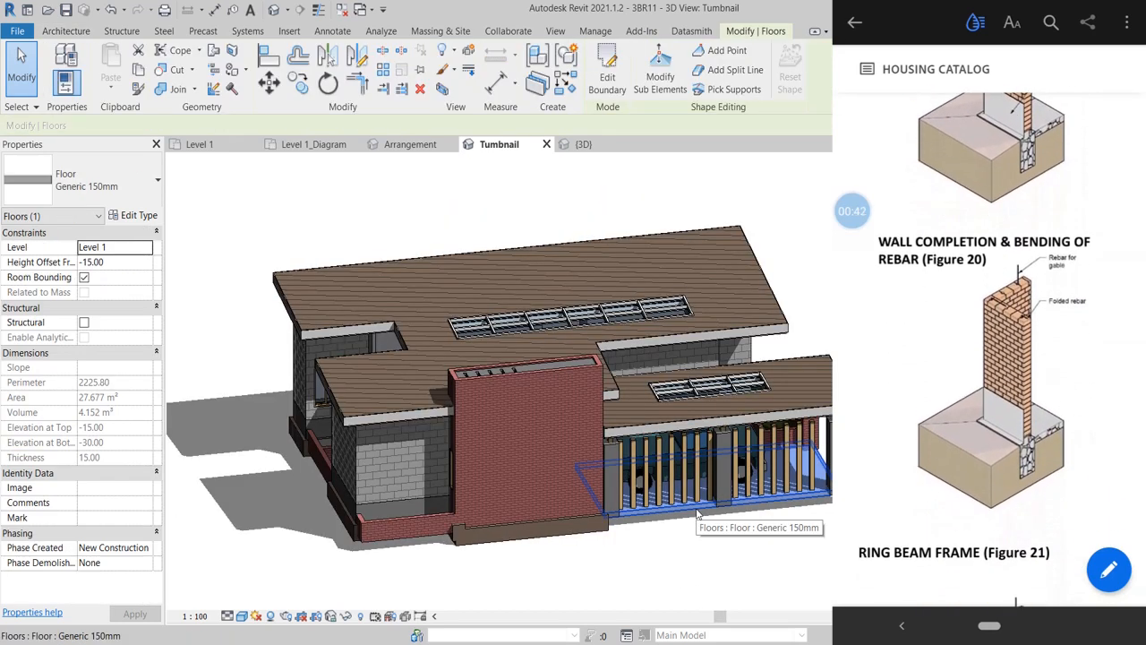
{"action": "left_click", "coordinate": [702, 559]}
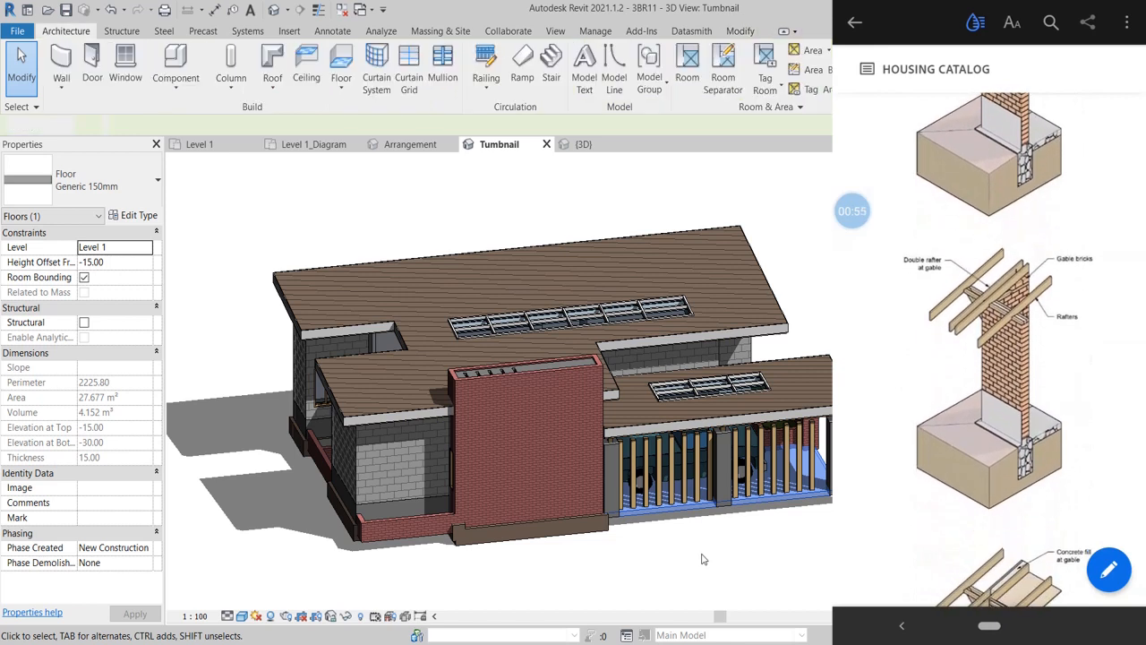
Step: Open the assembly structure of the stacked block wall beside the tall brick wall, with its section preview shown
{"action": "left_click", "coordinate": [373, 455]}
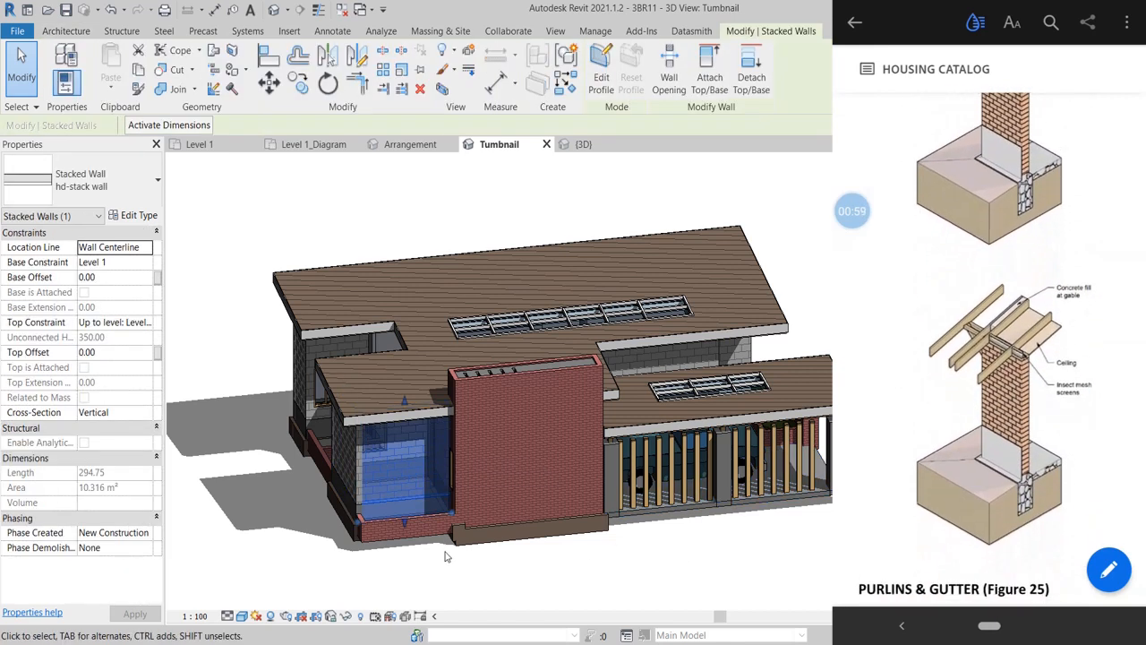
{"action": "scroll", "coordinate": [423, 569], "scroll_direction": "up", "scroll_amount": 2}
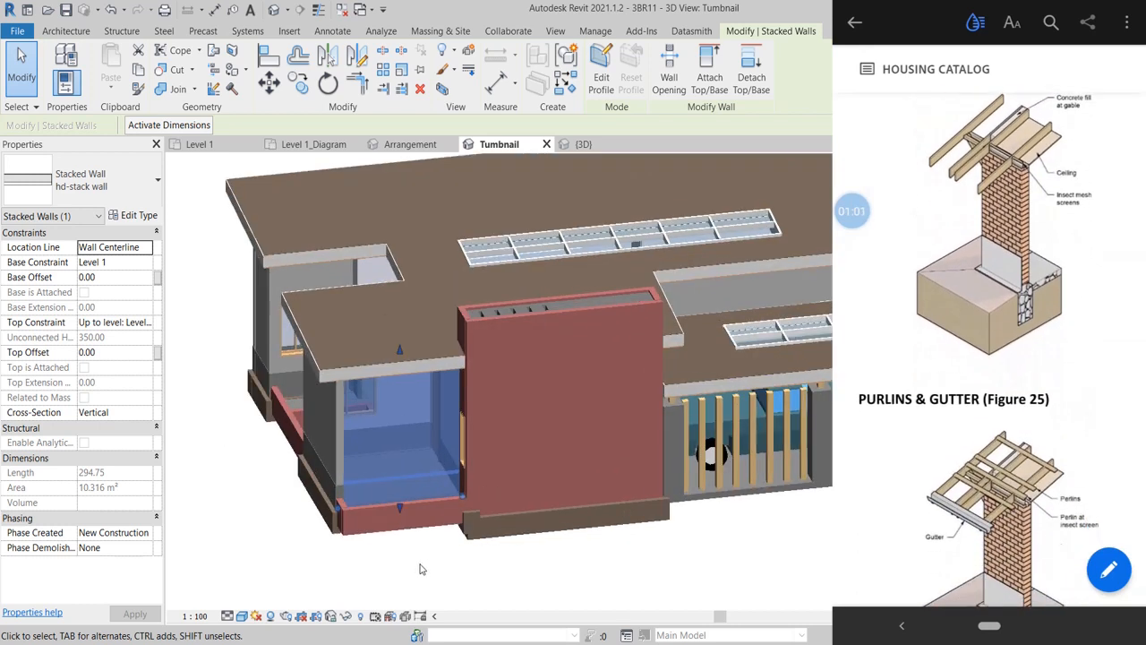
{"action": "scroll", "coordinate": [445, 565], "scroll_direction": "down", "scroll_amount": 1}
{"action": "middle_click_drag", "start_coordinate": [460, 567], "coordinate": [480, 568]}
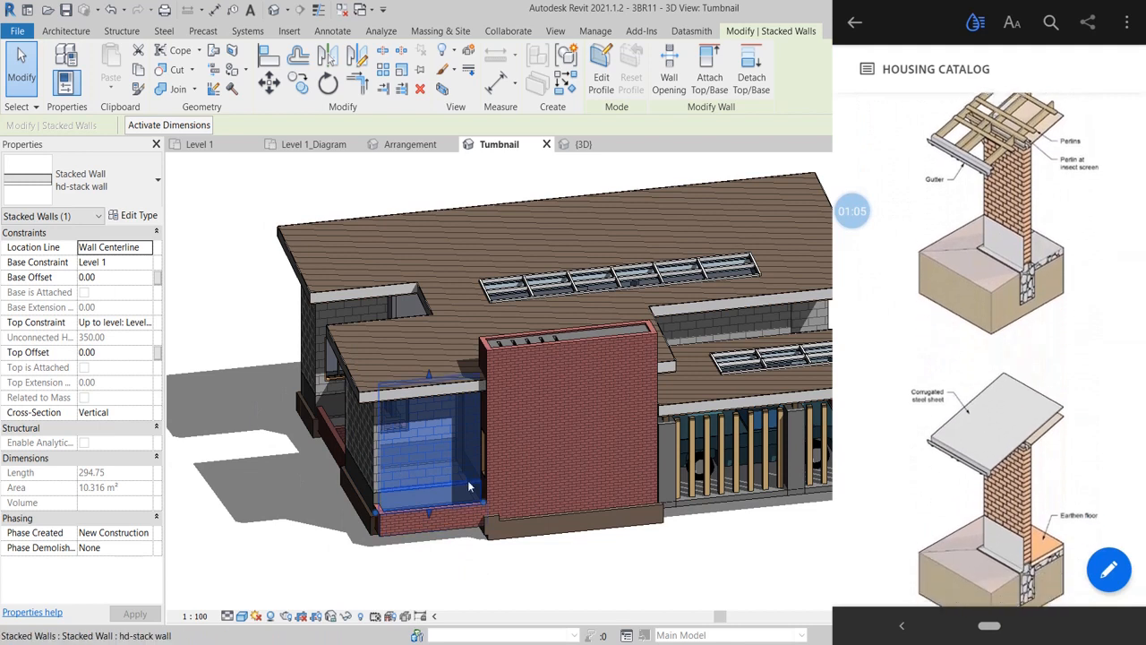
{"action": "left_click", "coordinate": [139, 216]}
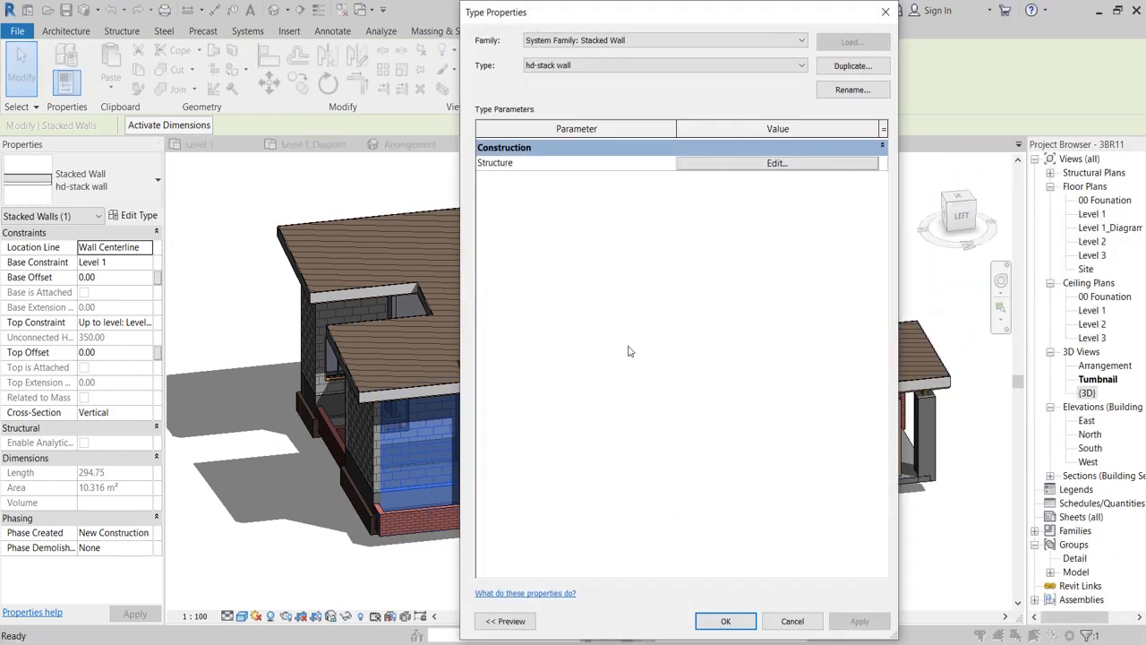
{"action": "left_click", "coordinate": [776, 163]}
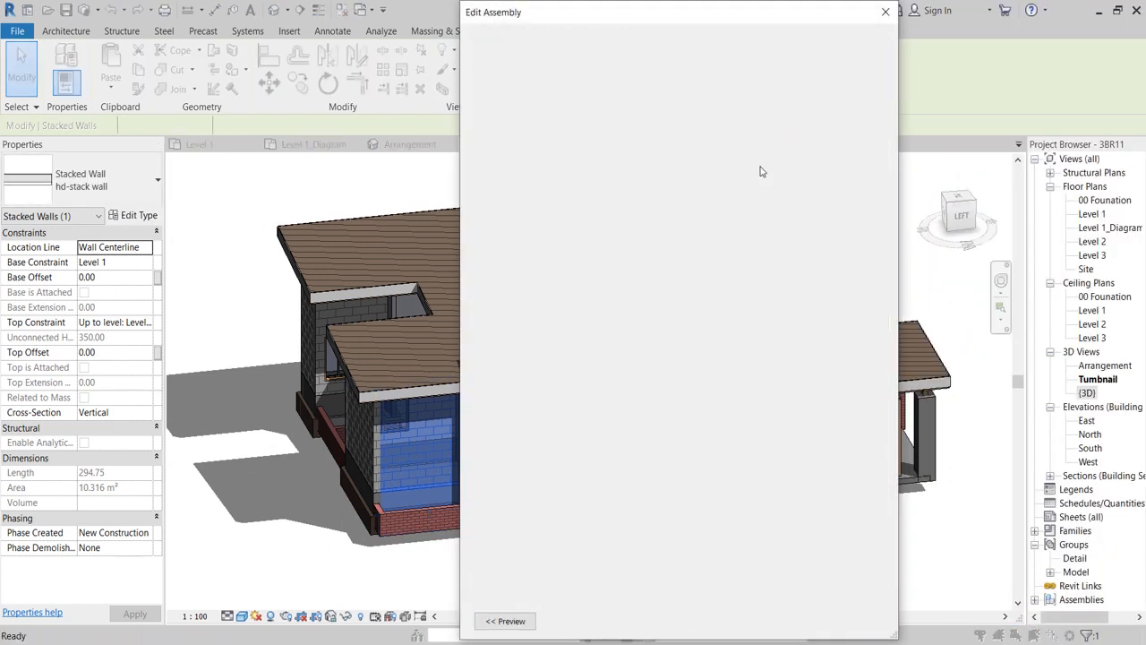
{"action": "left_click", "coordinate": [493, 620]}
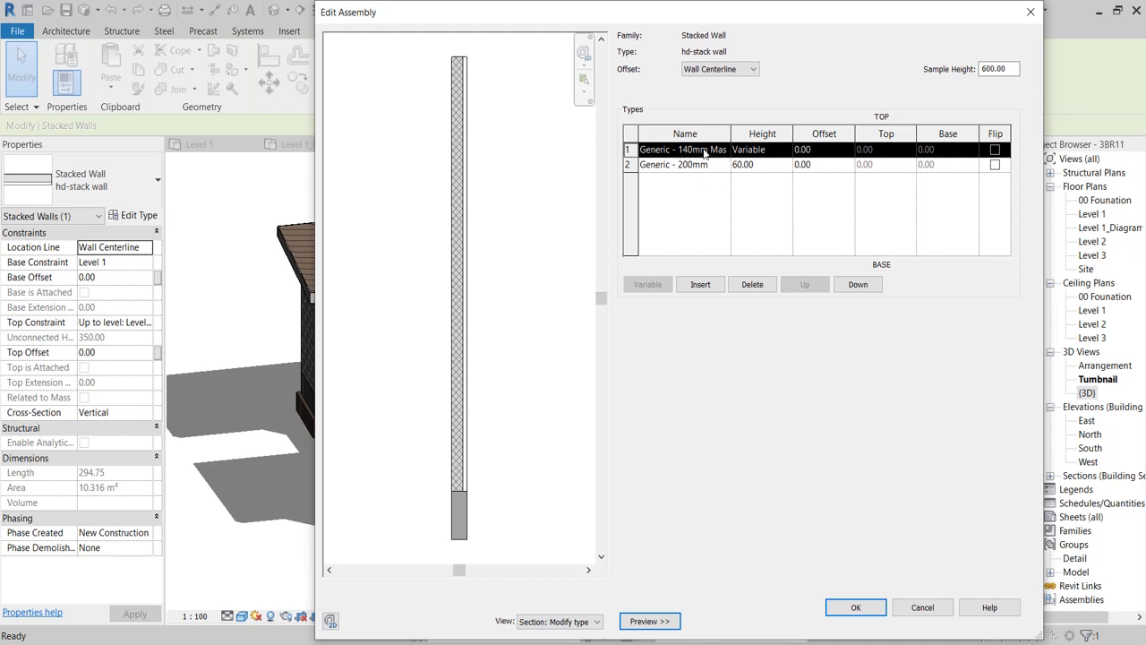
Step: Highlight the upper masonry wall type and the lower Generic - 200mm type in the stack preview, and close the type settings
{"action": "left_click", "coordinate": [672, 151]}
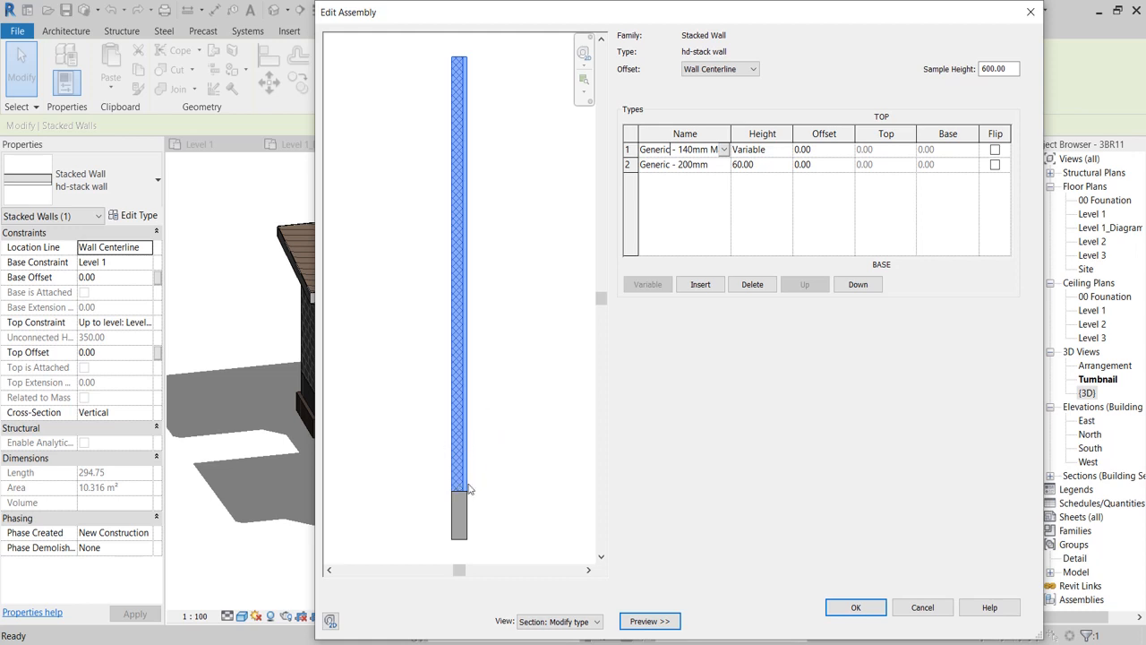
{"action": "left_click", "coordinate": [678, 164]}
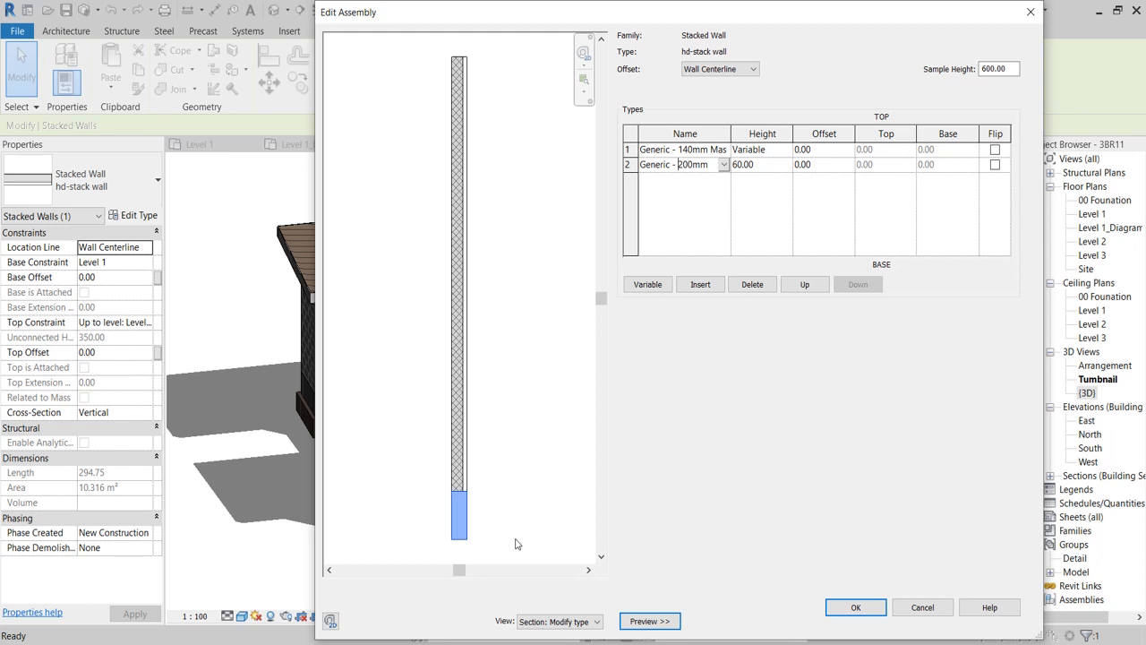
{"action": "left_click", "coordinate": [880, 609]}
{"action": "left_click", "coordinate": [936, 615]}
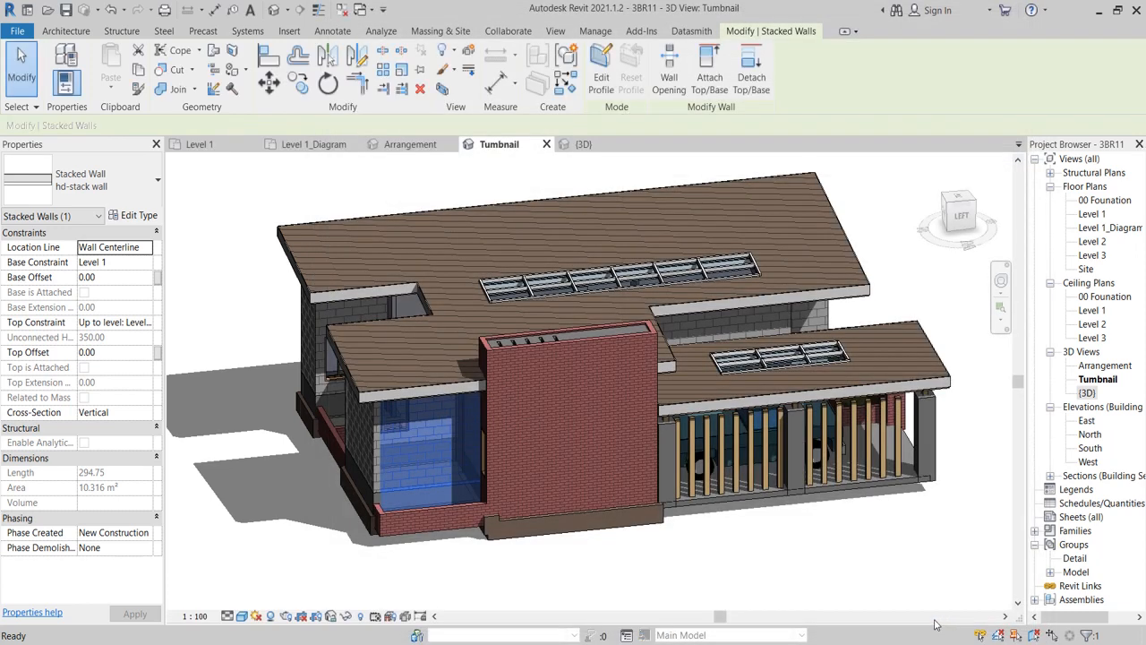
{"action": "left_click", "coordinate": [734, 577]}
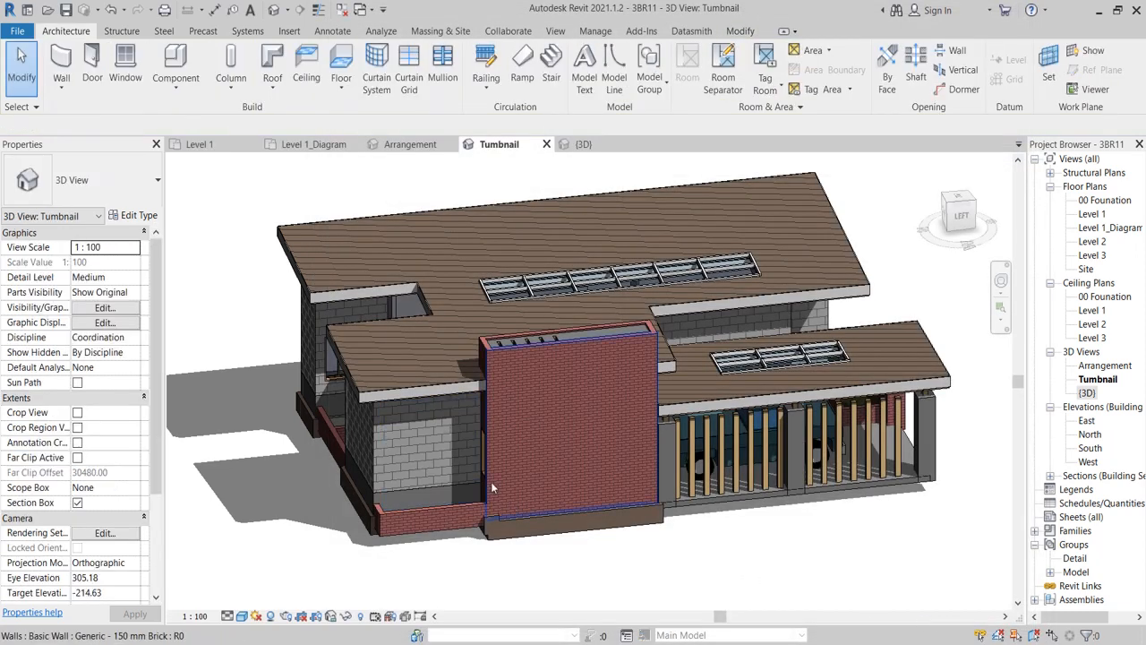
Step: Inspect the main roof and the boundary sketch of the roof soffit beneath it
{"action": "left_click", "coordinate": [433, 318]}
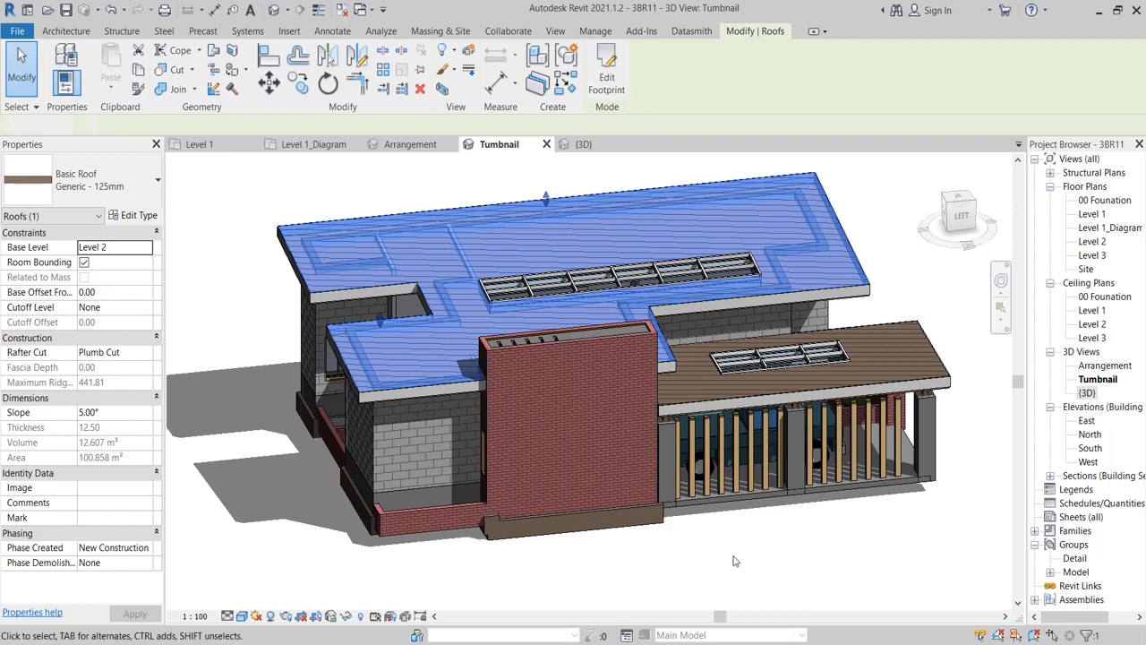
{"action": "key", "text": "Escape"}
{"action": "middle_click_drag", "start_coordinate": [460, 333], "coordinate": [557, 272], "text": "shift"}
{"action": "scroll", "coordinate": [557, 272], "scroll_direction": "up", "scroll_amount": 4}
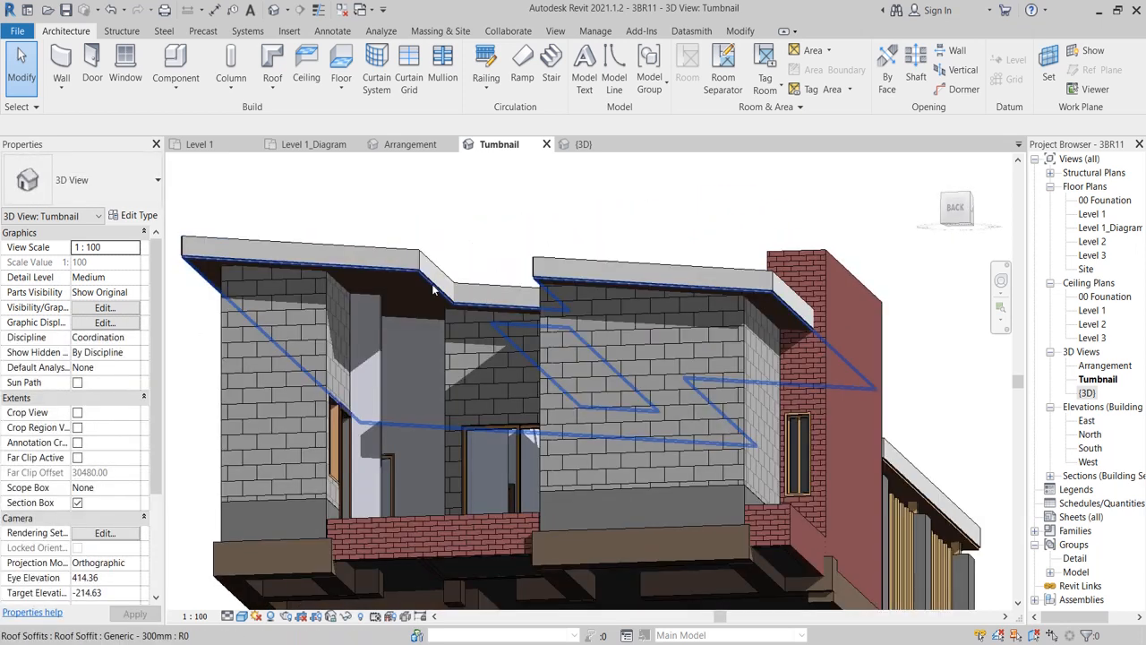
{"action": "left_click", "coordinate": [425, 283]}
{"action": "double_click", "coordinate": [424, 283]}
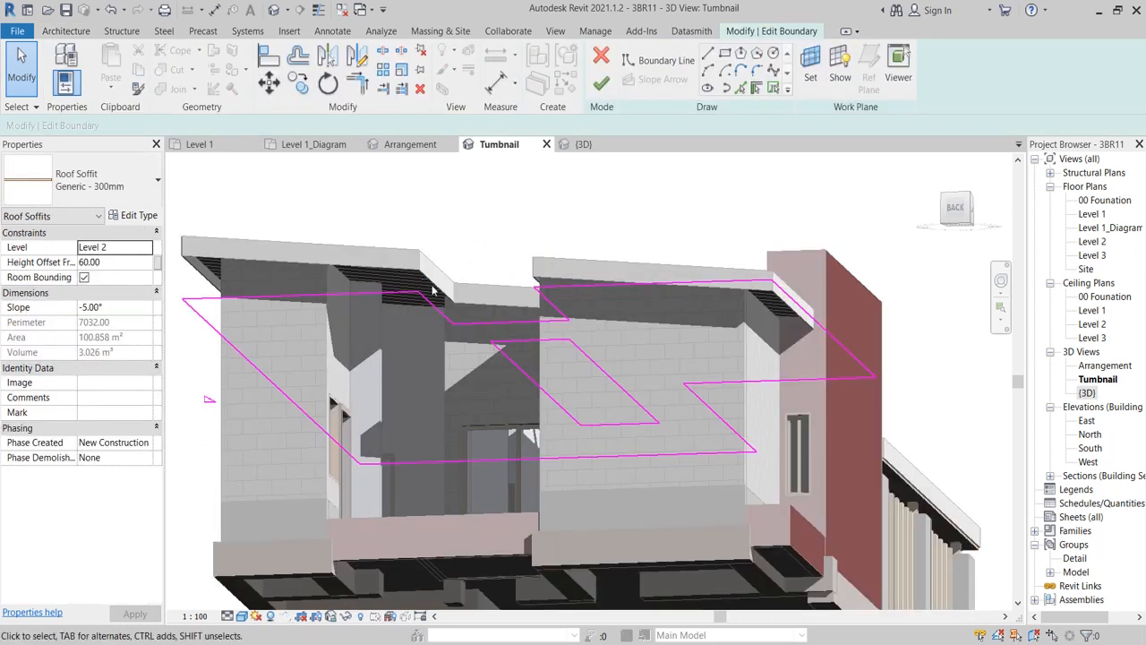
{"action": "left_click", "coordinate": [601, 83]}
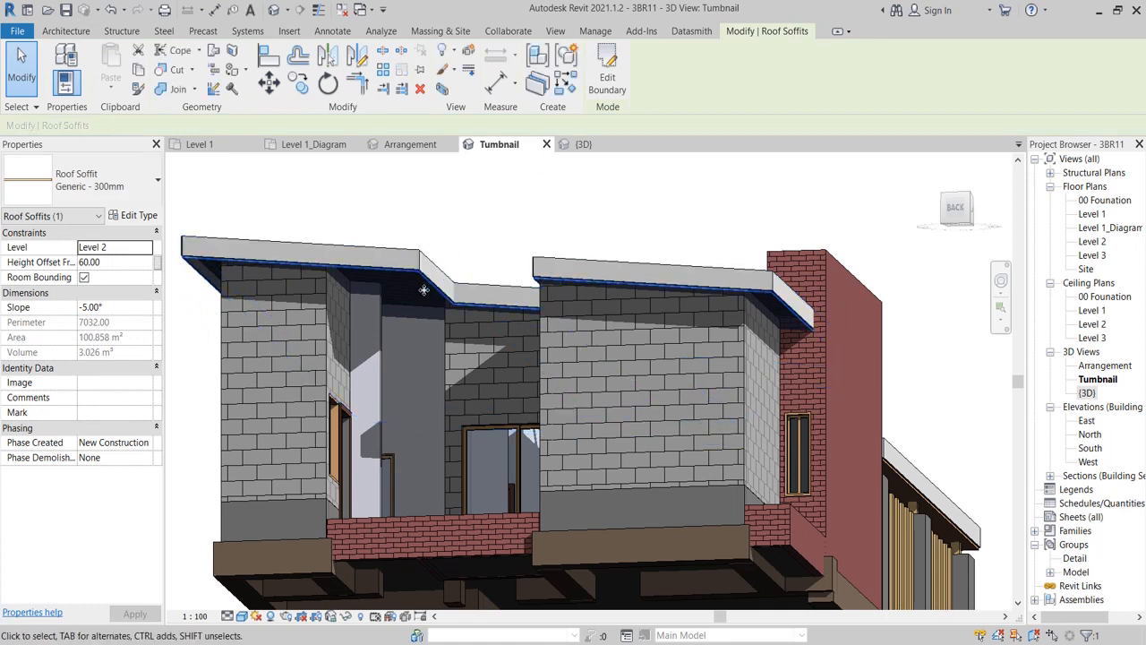
Step: Examine how the roof soffit meets the fascia along the main roof's rear eaves, from close up and from above
{"action": "scroll", "coordinate": [417, 303], "scroll_direction": "up", "scroll_amount": 5}
{"action": "middle_click_drag", "start_coordinate": [417, 305], "coordinate": [462, 331]}
{"action": "scroll", "coordinate": [564, 308], "scroll_direction": "down", "scroll_amount": 6}
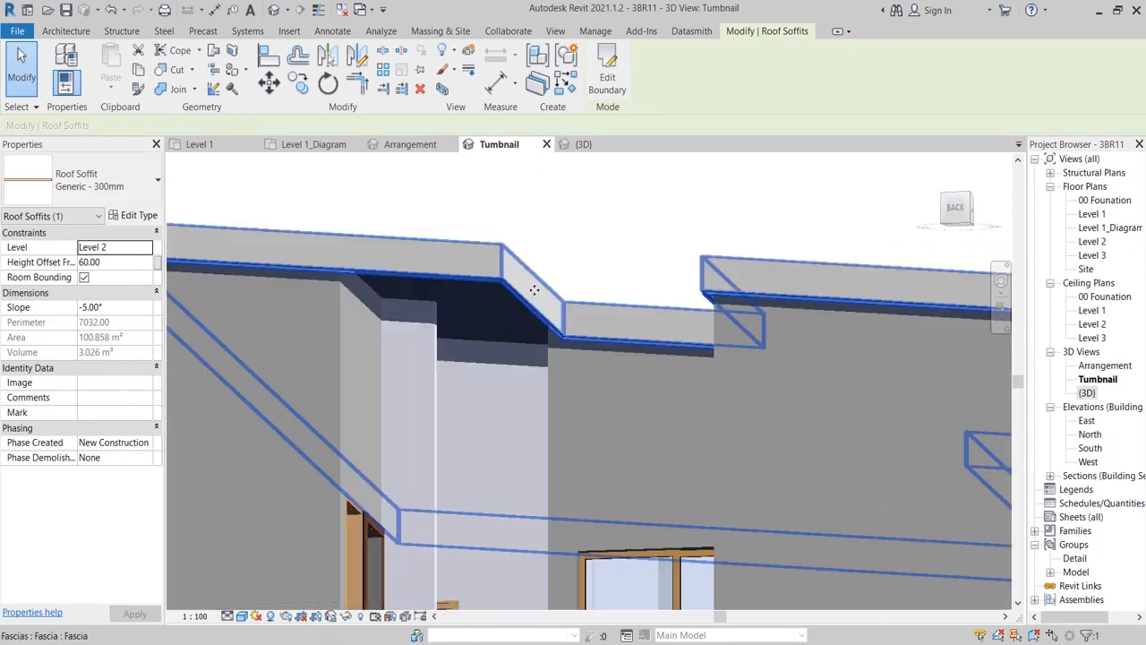
{"action": "middle_click_drag", "start_coordinate": [564, 308], "coordinate": [532, 351], "text": "shift"}
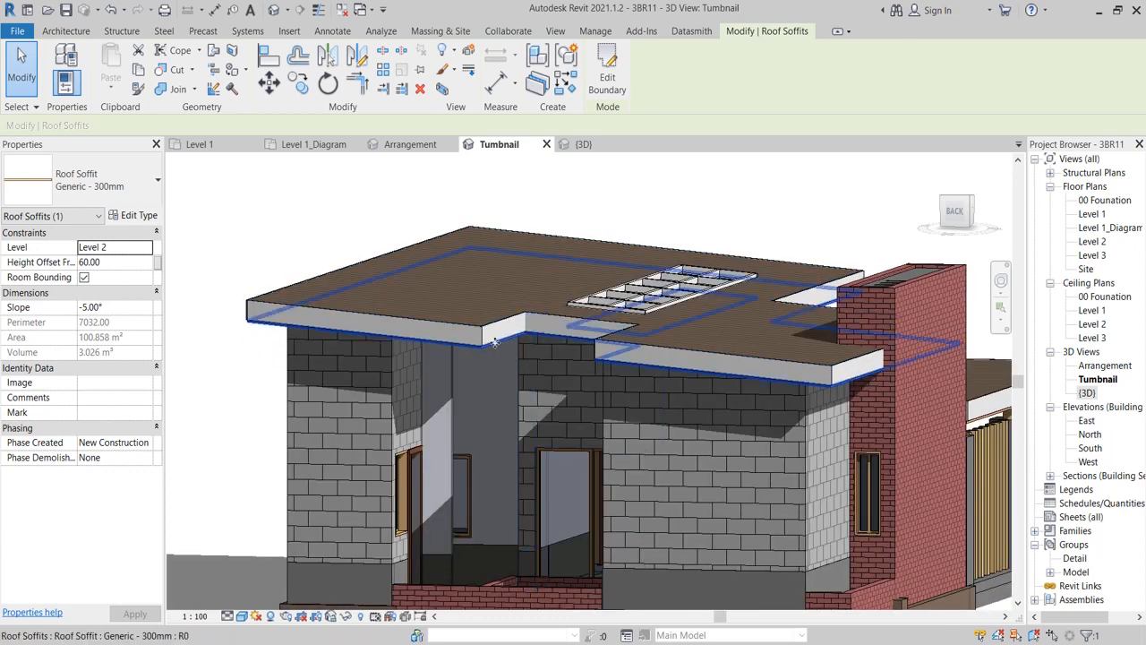
{"action": "scroll", "coordinate": [500, 343], "scroll_direction": "up", "scroll_amount": 1}
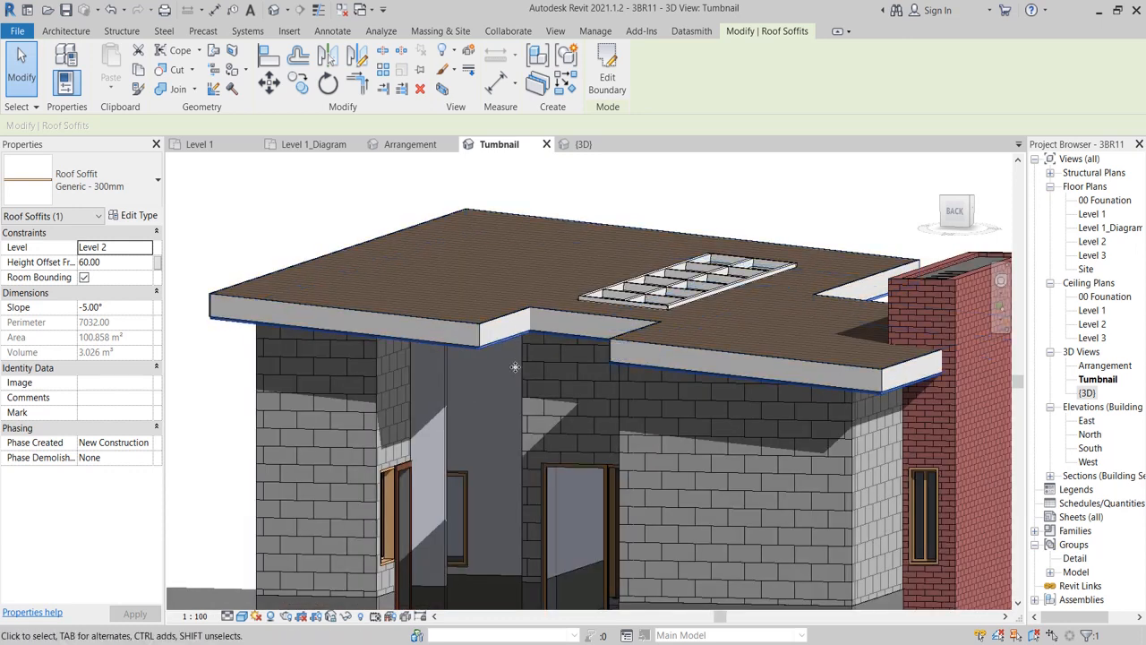
{"action": "scroll", "coordinate": [501, 354], "scroll_direction": "down", "scroll_amount": 4}
{"action": "middle_click_drag", "start_coordinate": [512, 370], "coordinate": [480, 295], "text": "shift"}
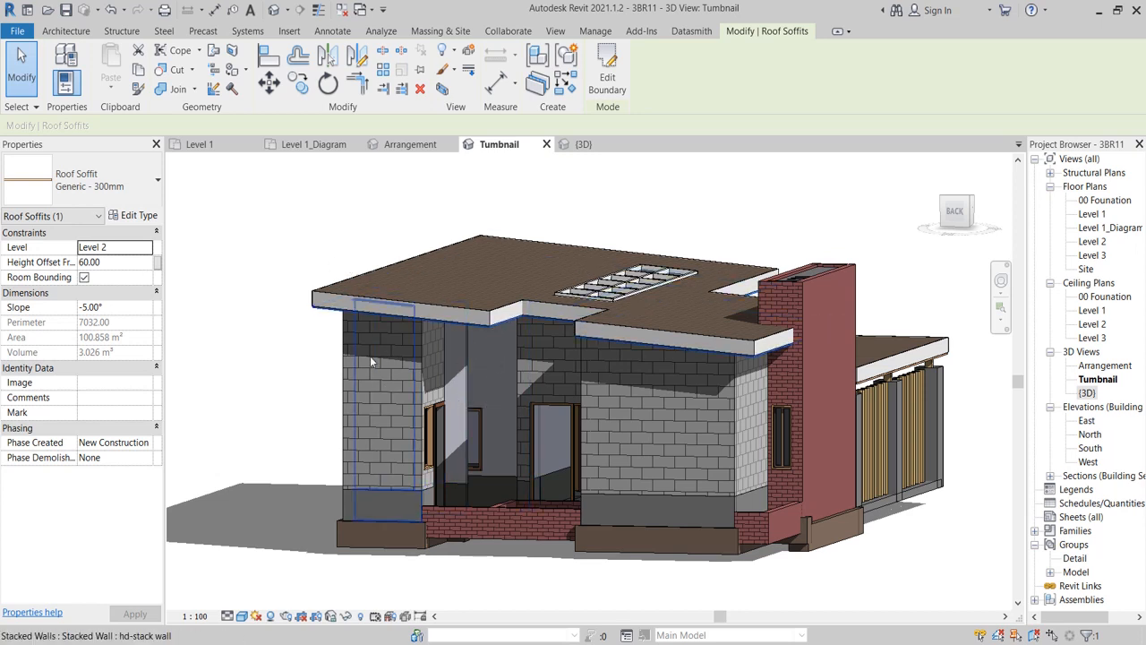
{"action": "key", "text": "Escape"}
Step: Inspect the properties of the fascia running around the main roof's edge
{"action": "scroll", "coordinate": [474, 309], "scroll_direction": "down", "scroll_amount": 1}
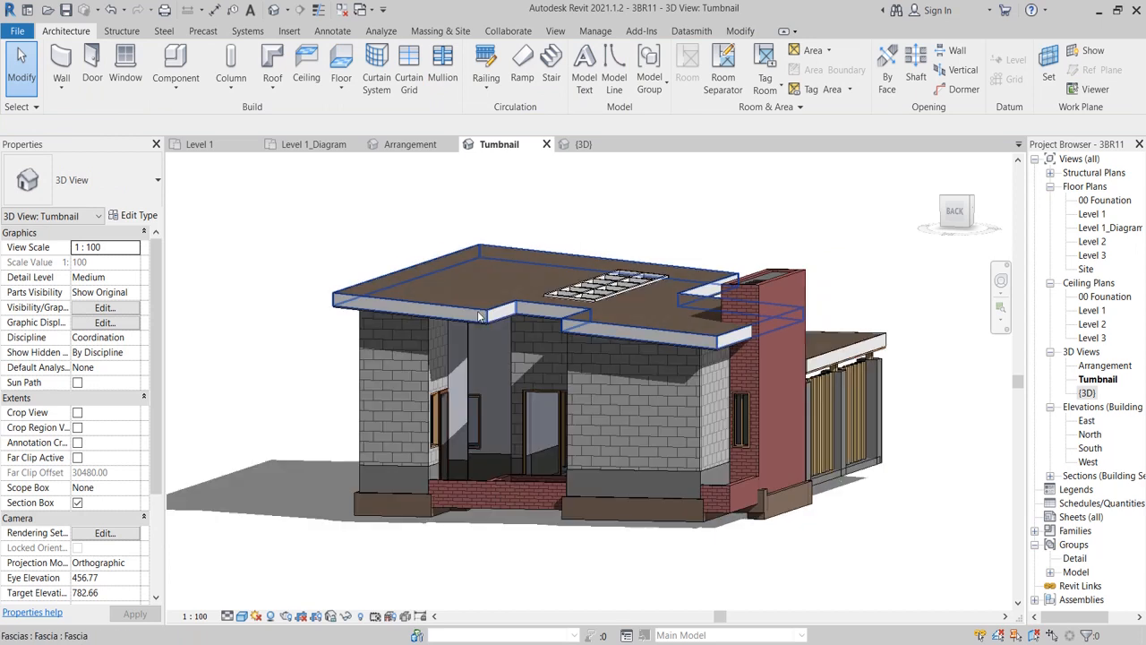
{"action": "left_click", "coordinate": [479, 316]}
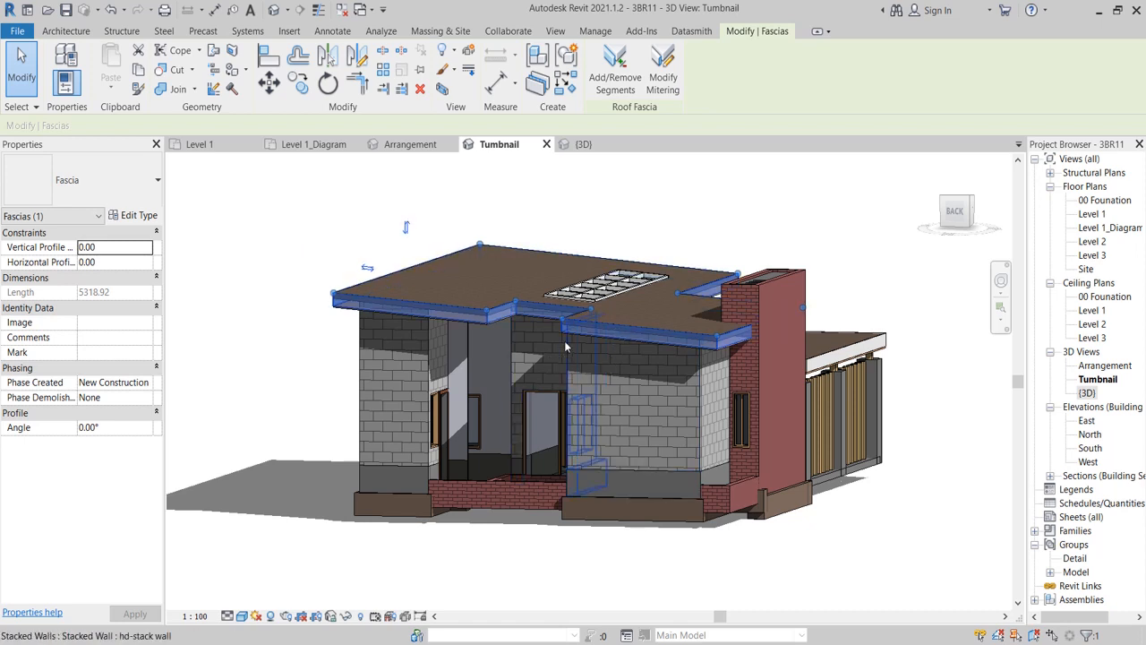
{"action": "left_click", "coordinate": [760, 579]}
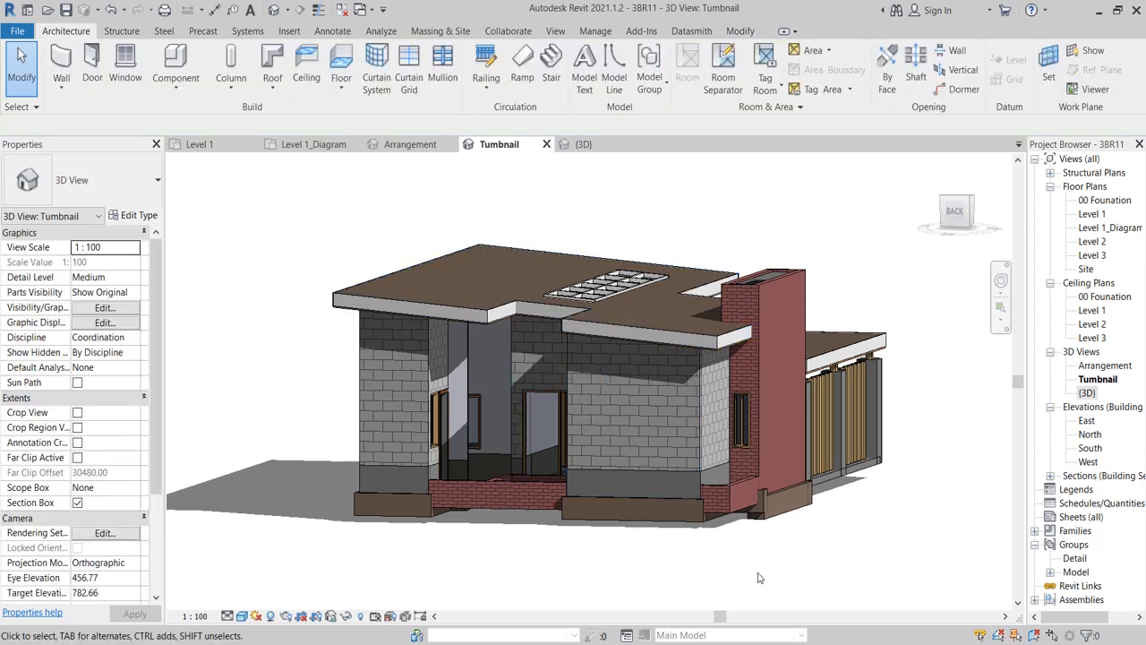
Step: Select the tall brick wall on the house's left side and examine it from a higher angle
{"action": "middle_click_drag", "start_coordinate": [778, 378], "coordinate": [583, 390], "text": "shift"}
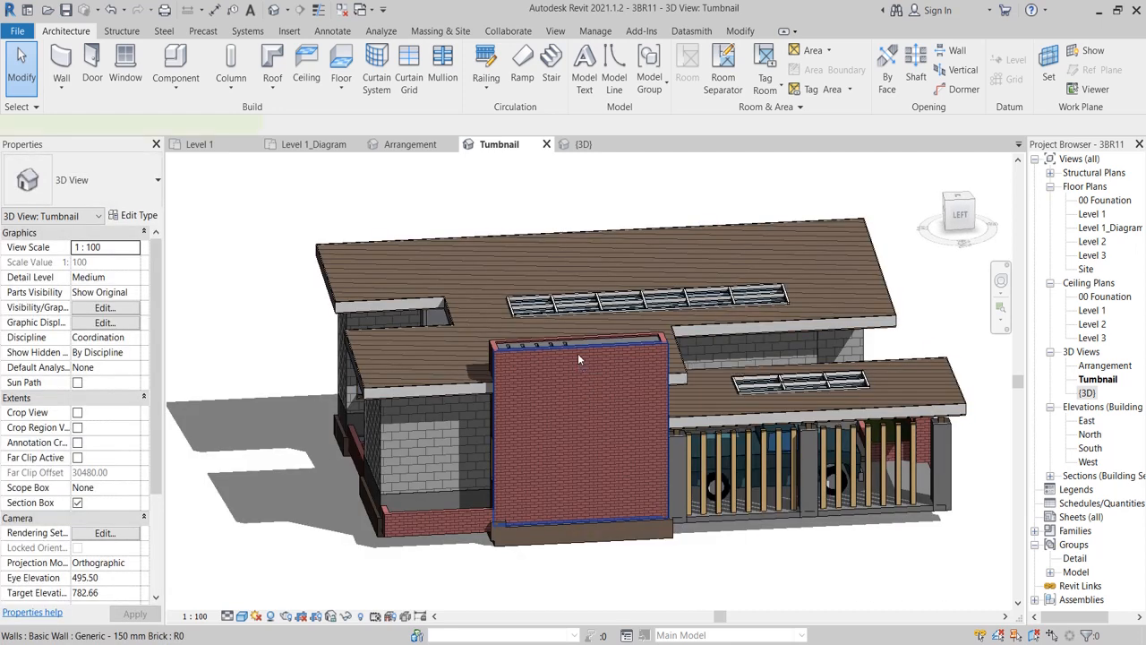
{"action": "left_click", "coordinate": [617, 479]}
{"action": "middle_click_drag", "start_coordinate": [617, 479], "coordinate": [617, 540], "text": "shift"}
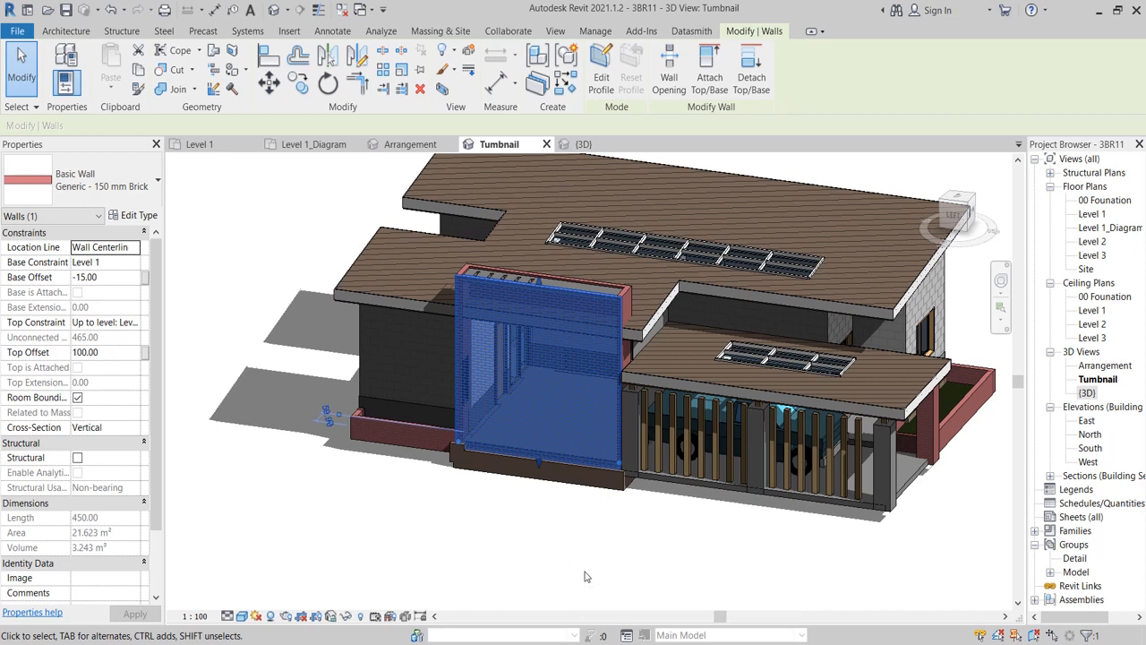
Step: Clear the brick wall selection and inspect the columns assembly with timber slats along the carport's side
{"action": "left_click", "coordinate": [563, 538]}
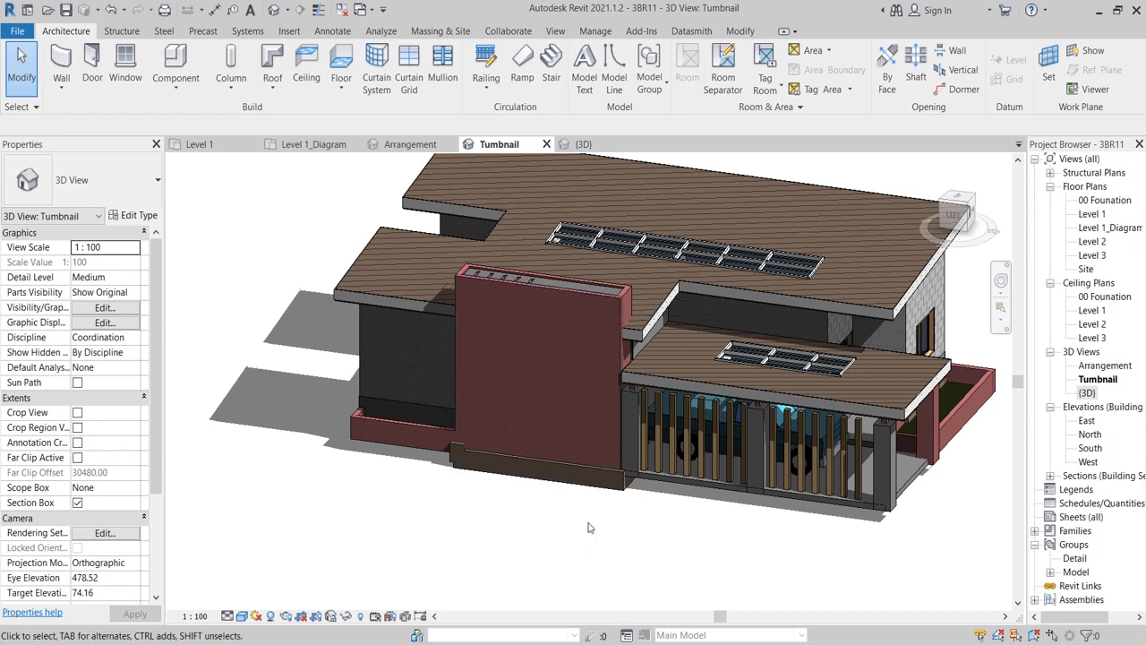
{"action": "middle_click_drag", "start_coordinate": [650, 531], "coordinate": [553, 529], "text": "shift"}
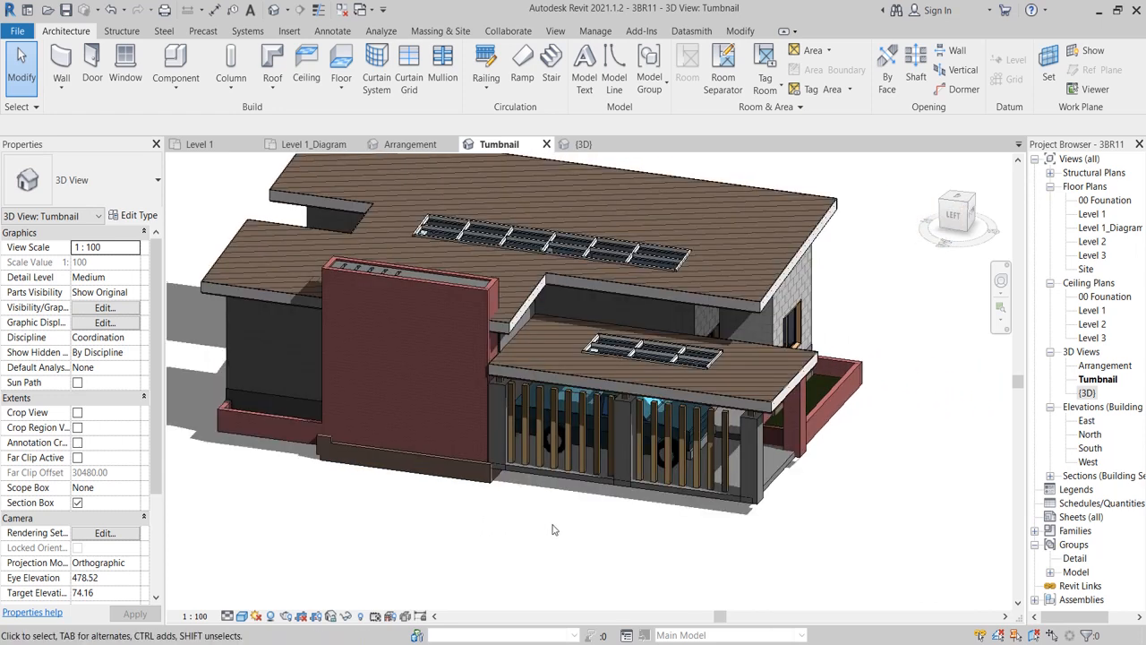
{"action": "left_click", "coordinate": [580, 425]}
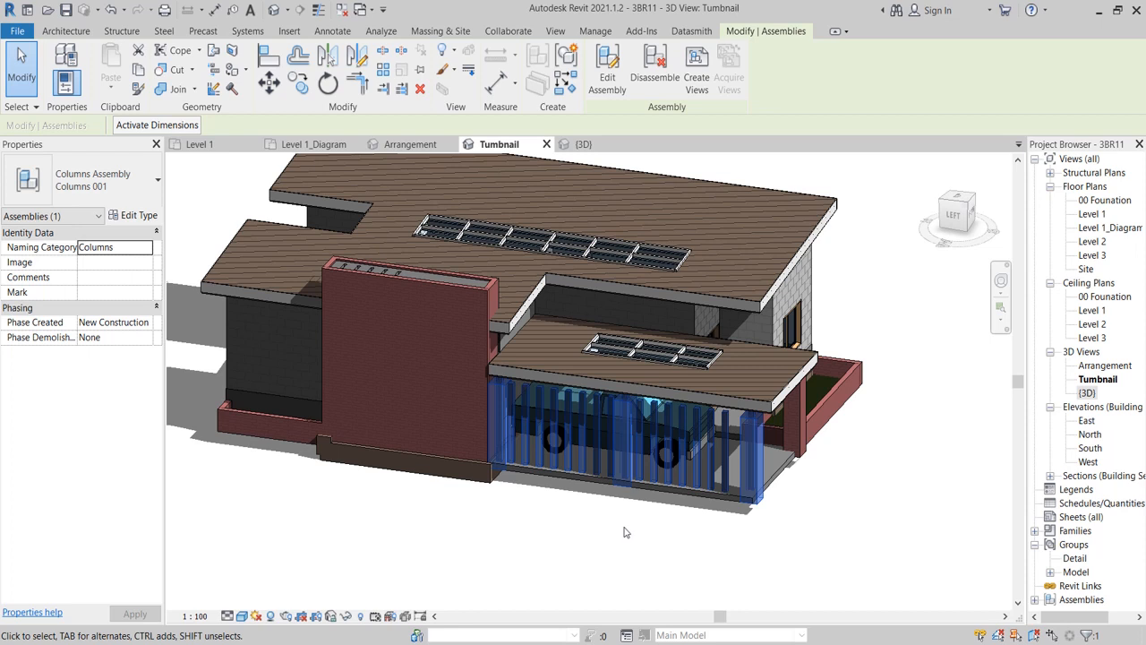
{"action": "left_click", "coordinate": [625, 532]}
{"action": "scroll", "coordinate": [625, 532], "scroll_direction": "down", "scroll_amount": 2}
{"action": "left_click", "coordinate": [616, 512]}
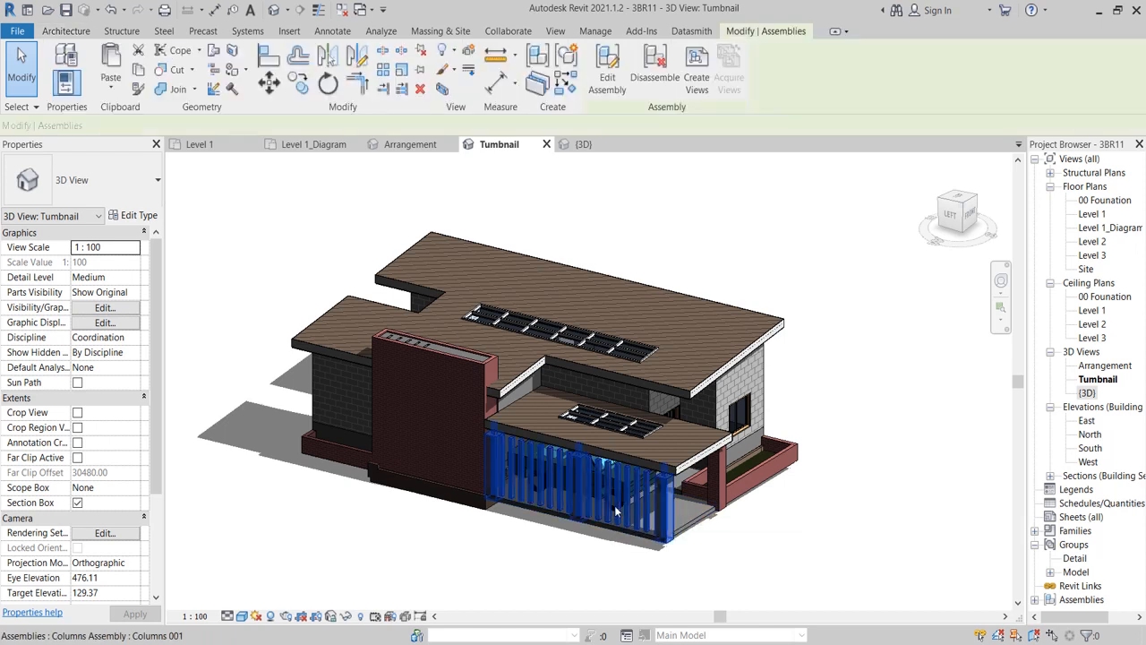
{"action": "left_click", "coordinate": [597, 586]}
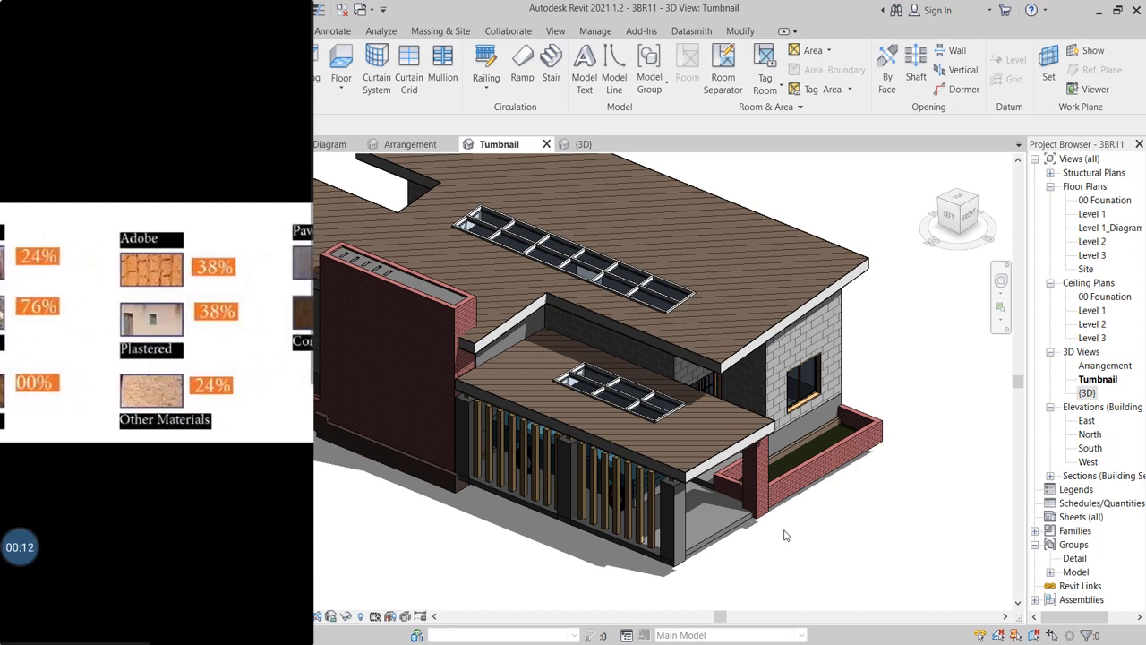
Step: Examine the sloped glazing skylights in the main roof and the carport roof from a higher front angle
{"action": "scroll", "coordinate": [648, 460], "scroll_direction": "down", "scroll_amount": 2}
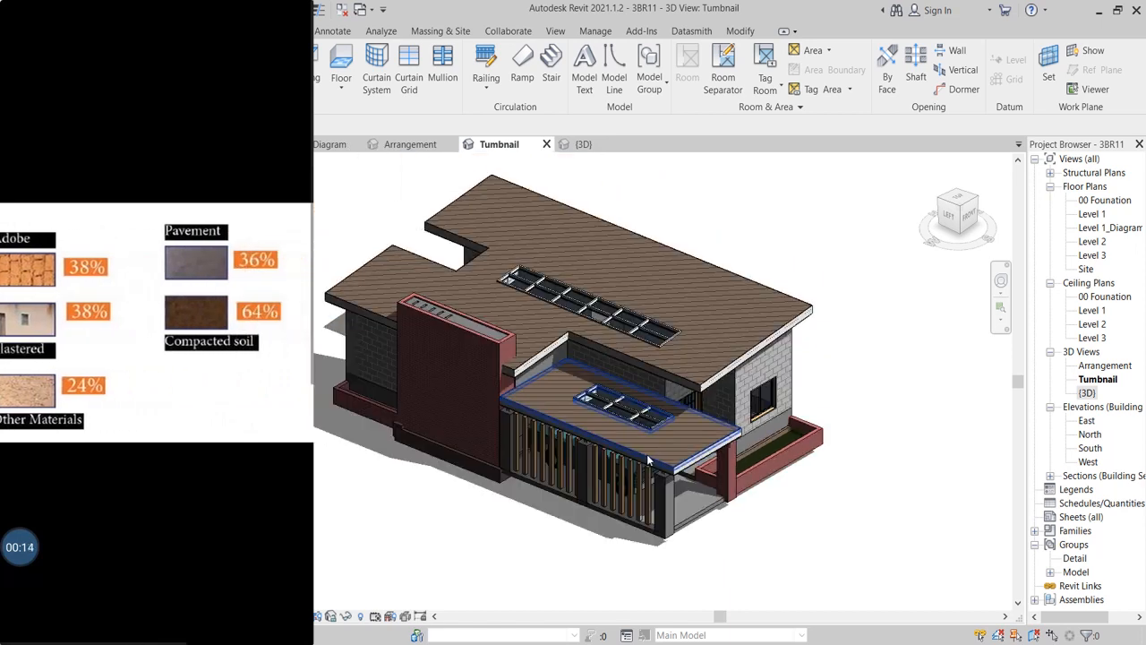
{"action": "mouse_move", "coordinate": [648, 460]}
{"action": "middle_mouse_down", "text": "shift"}
{"action": "mouse_move", "coordinate": [681, 345]}
{"action": "mouse_move", "coordinate": [673, 324]}
{"action": "mouse_move", "coordinate": [616, 343]}
{"action": "middle_mouse_up", "text": "shift"}
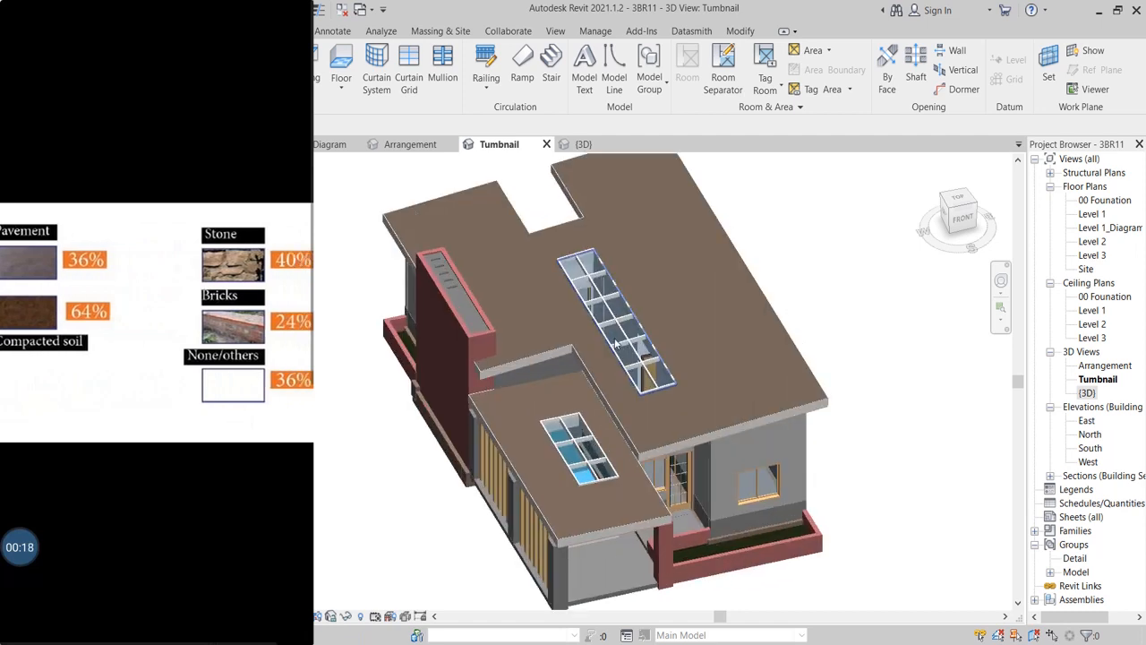
{"action": "scroll", "coordinate": [616, 343], "scroll_direction": "up", "scroll_amount": 1}
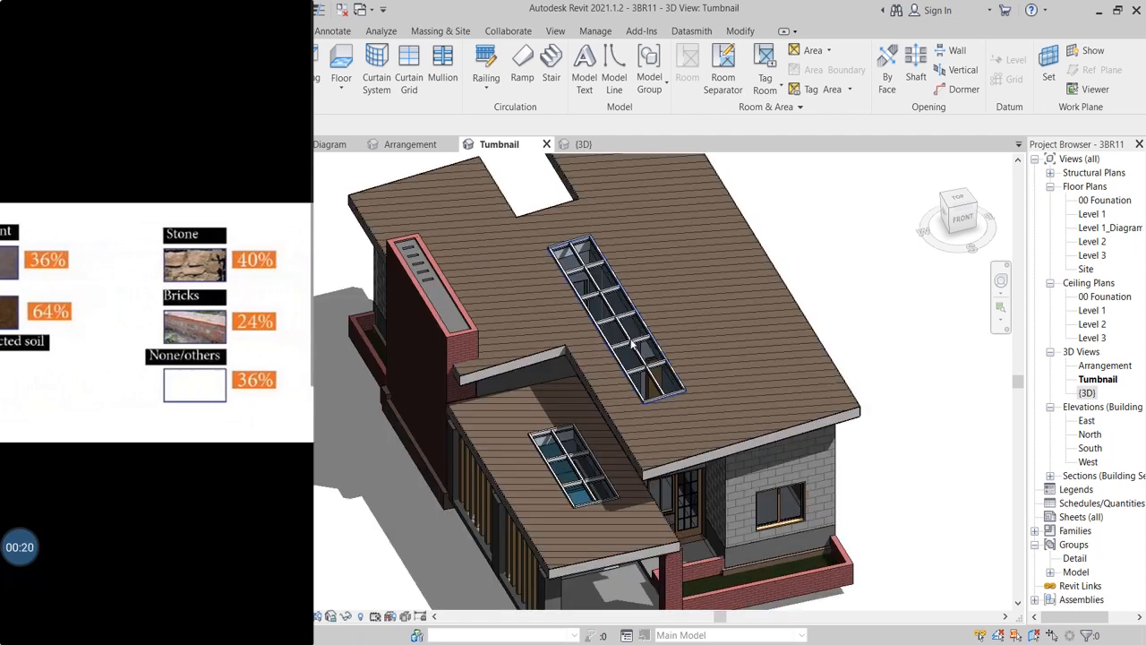
{"action": "scroll", "coordinate": [616, 336], "scroll_direction": "down", "scroll_amount": 1}
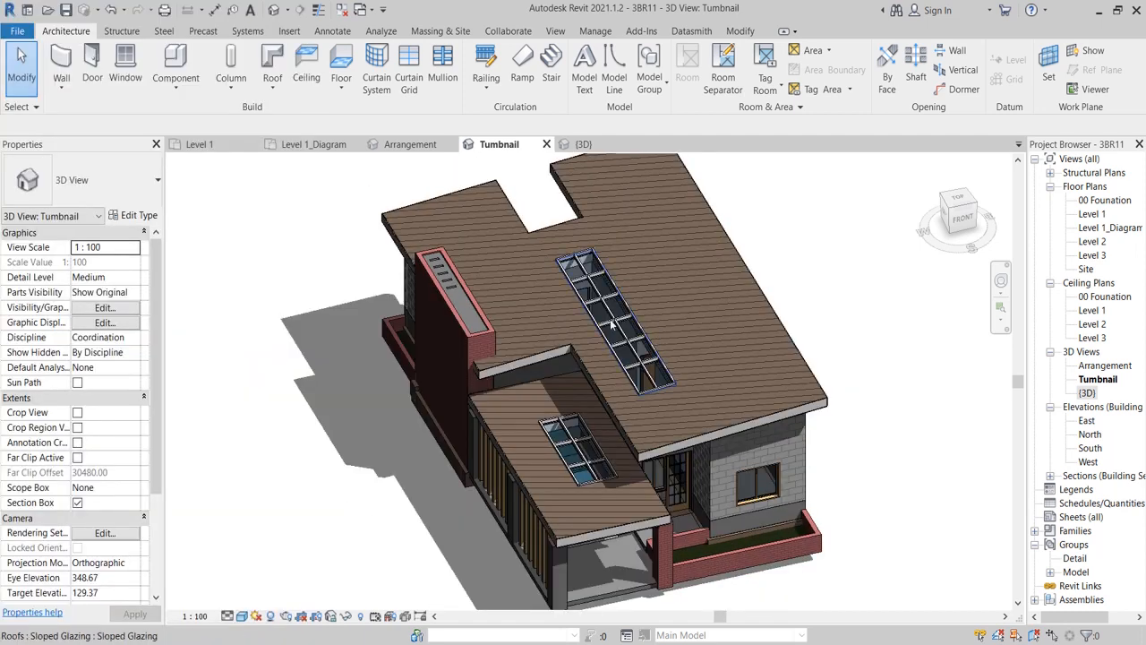